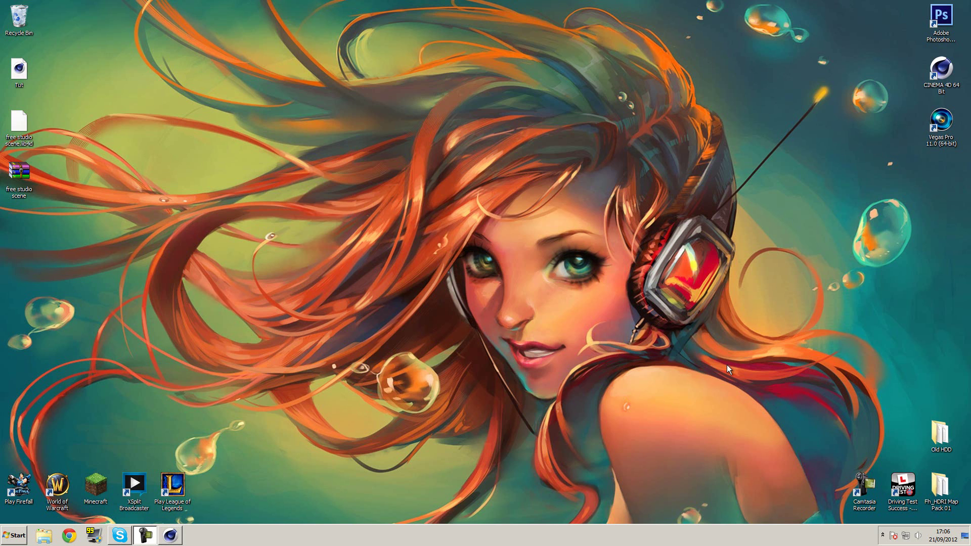
Select the free studio scene.lib4d file on the desktop and move it to another spot
click(31, 121)
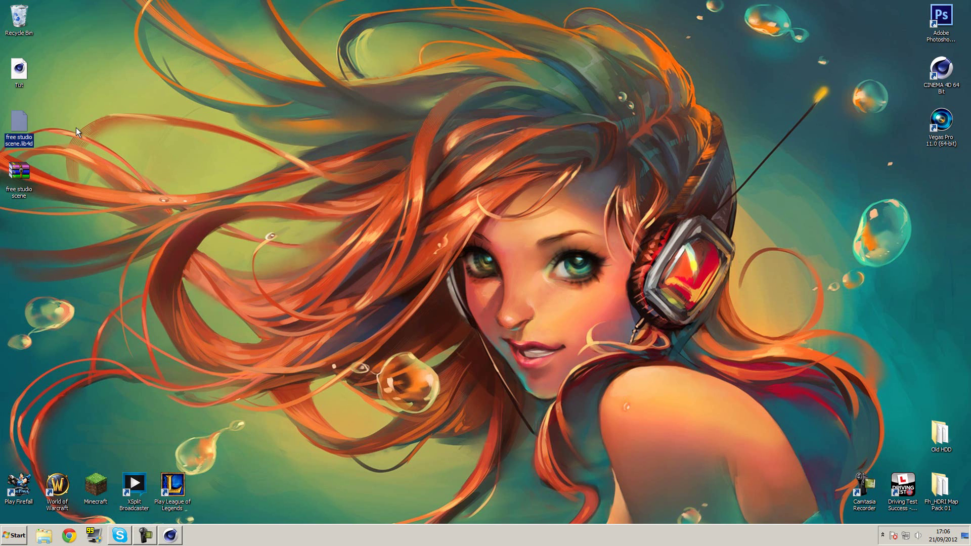
click(51, 131)
click(19, 173)
drag(83, 108, 46, 112)
Browse from Computer into Local Disk (C:) and open the Program Files folder
click(17, 536)
click(162, 411)
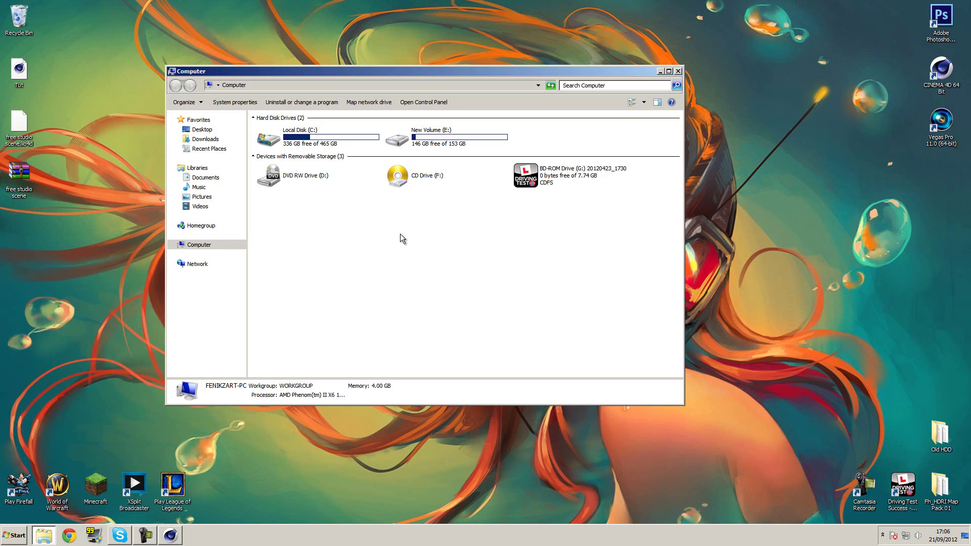
click(305, 140)
double_click(305, 140)
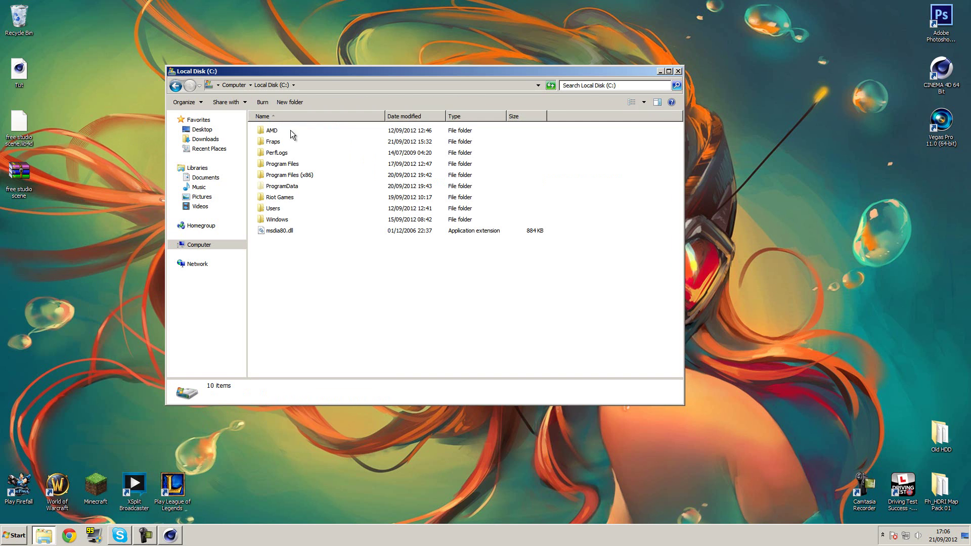
click(283, 164)
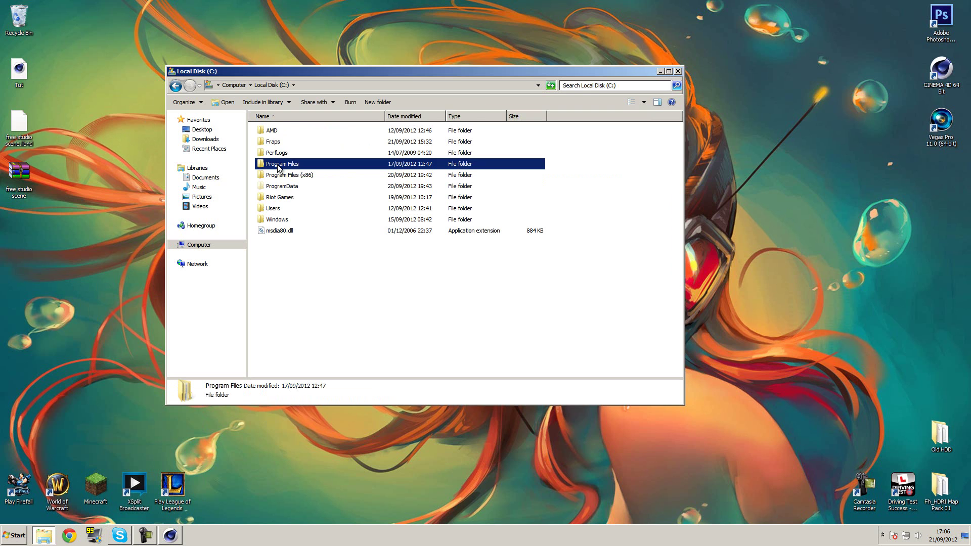
double_click(278, 164)
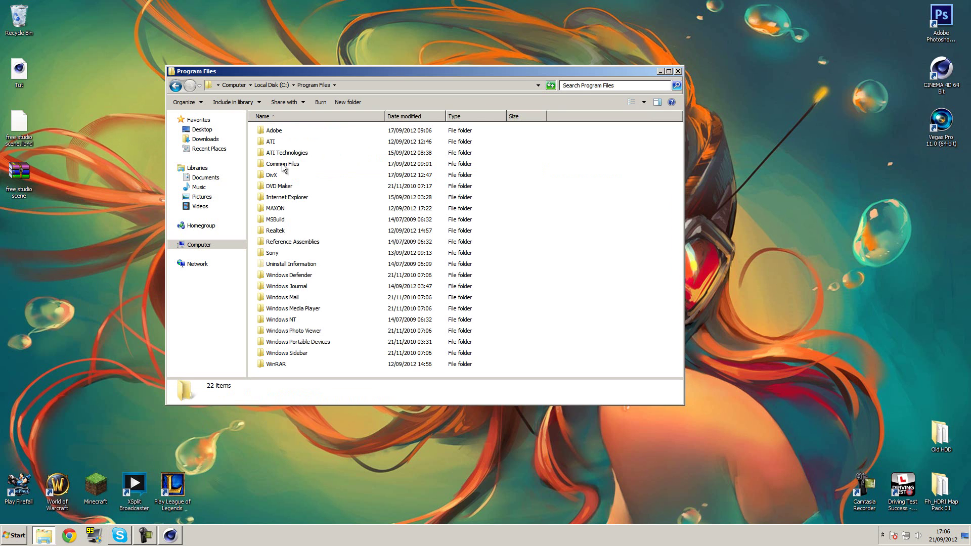
Confirm free studio scene.lib4d is in MAXON\CINEMA 4D R13\library\browser, then close the window
double_click(277, 209)
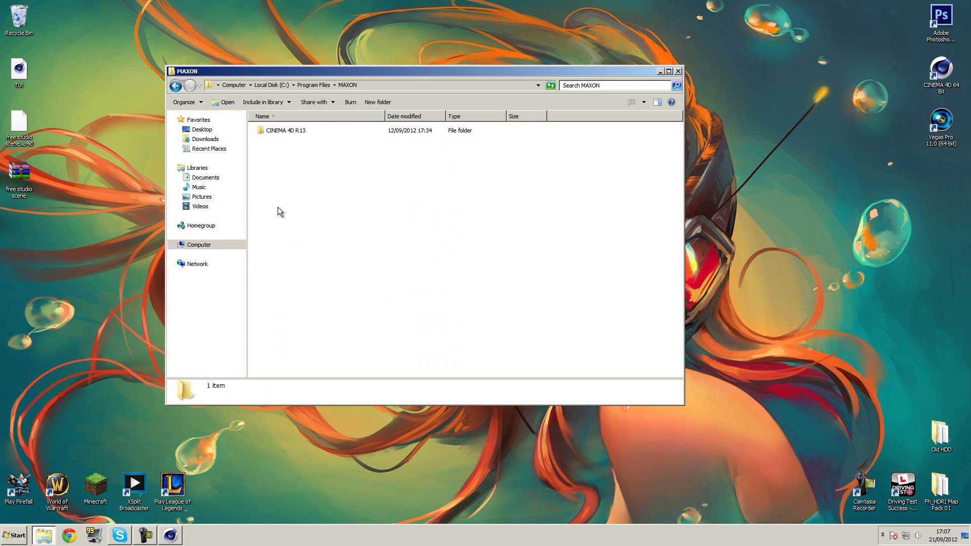
double_click(296, 131)
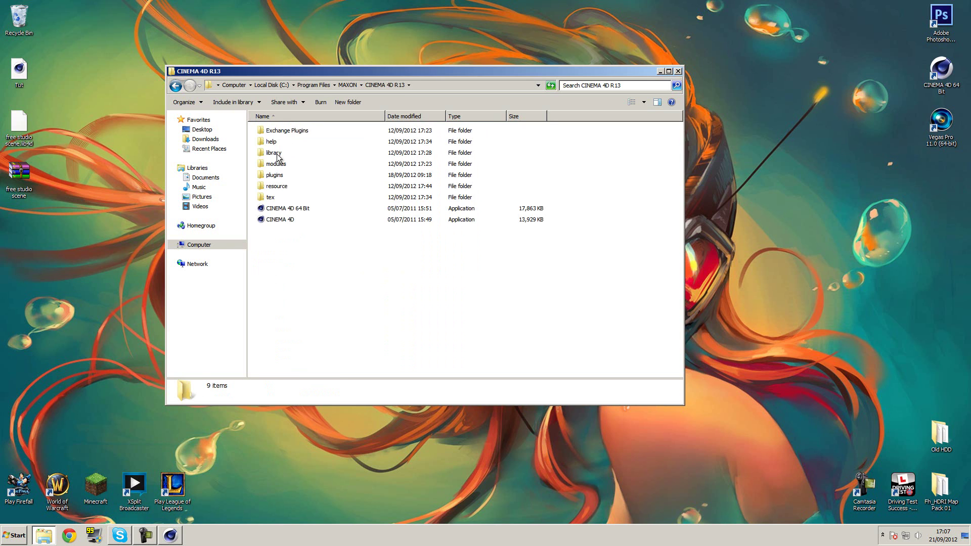
double_click(279, 154)
double_click(283, 132)
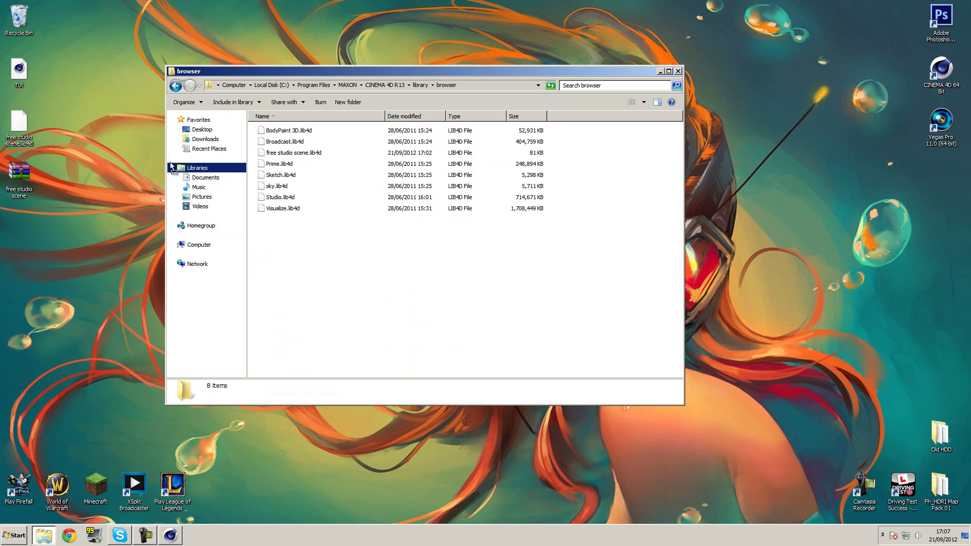
click(26, 110)
click(303, 154)
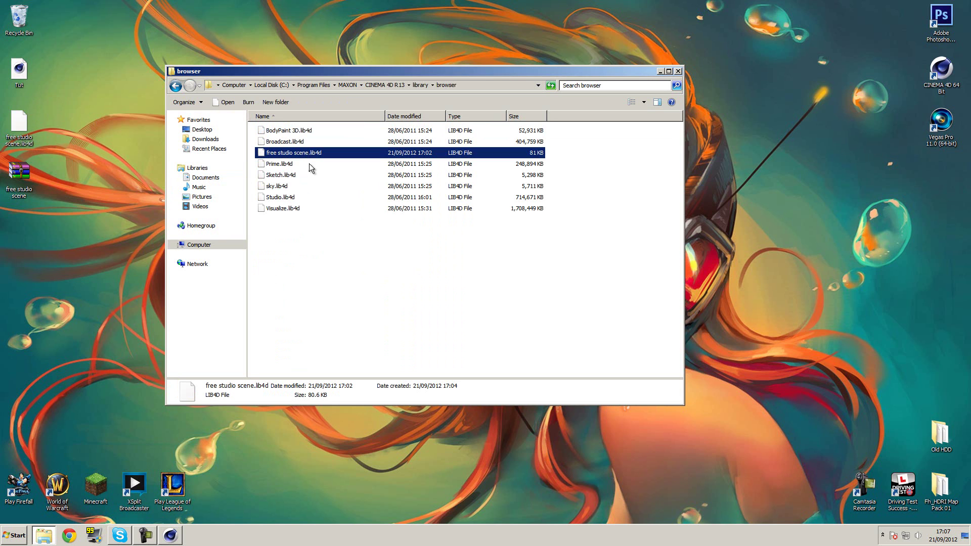
click(679, 71)
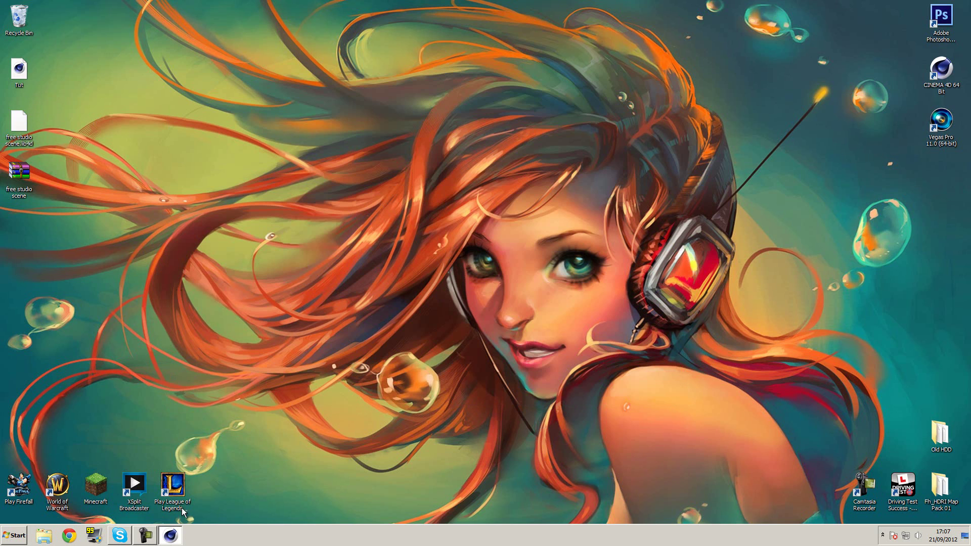
Back in Cinema 4D, open the Content Browser as its own window and dismiss the damaged-database warning
click(177, 534)
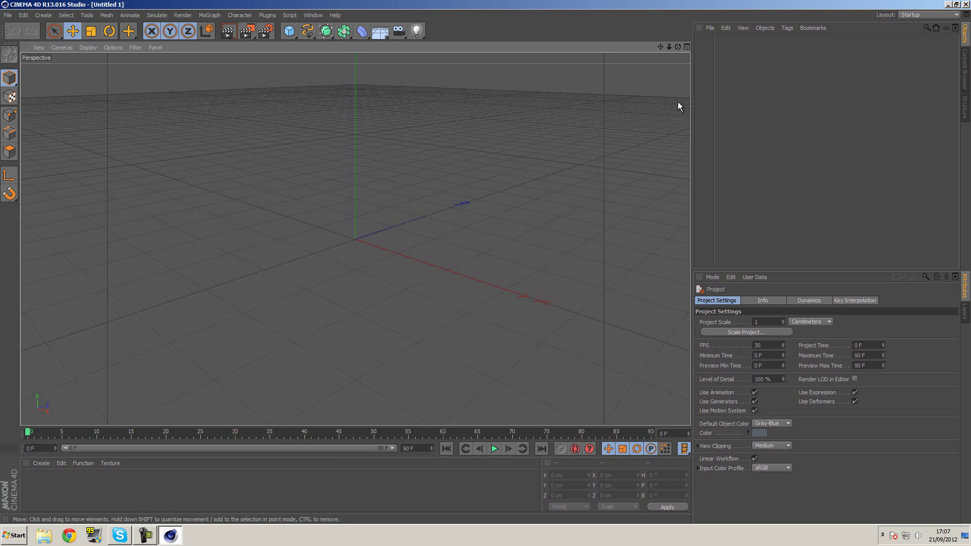
click(314, 16)
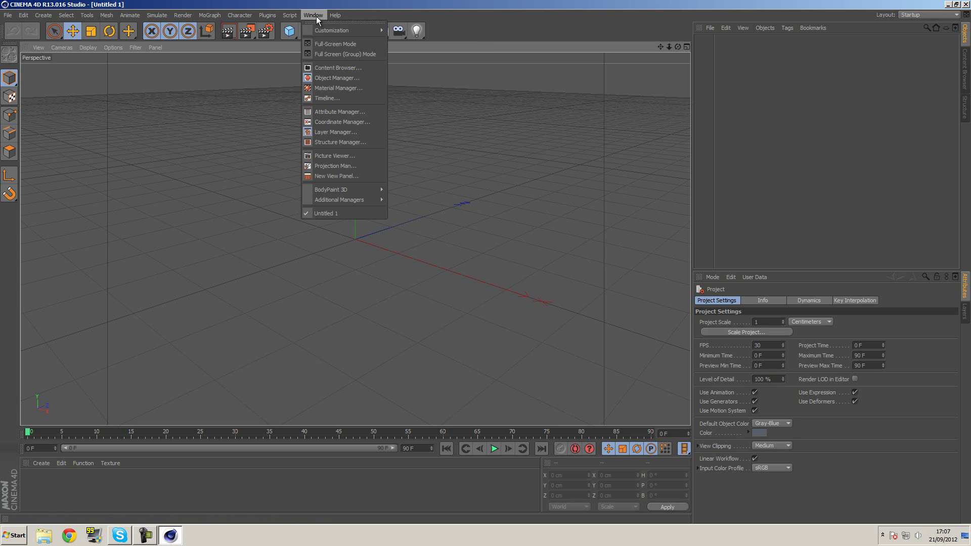
click(335, 67)
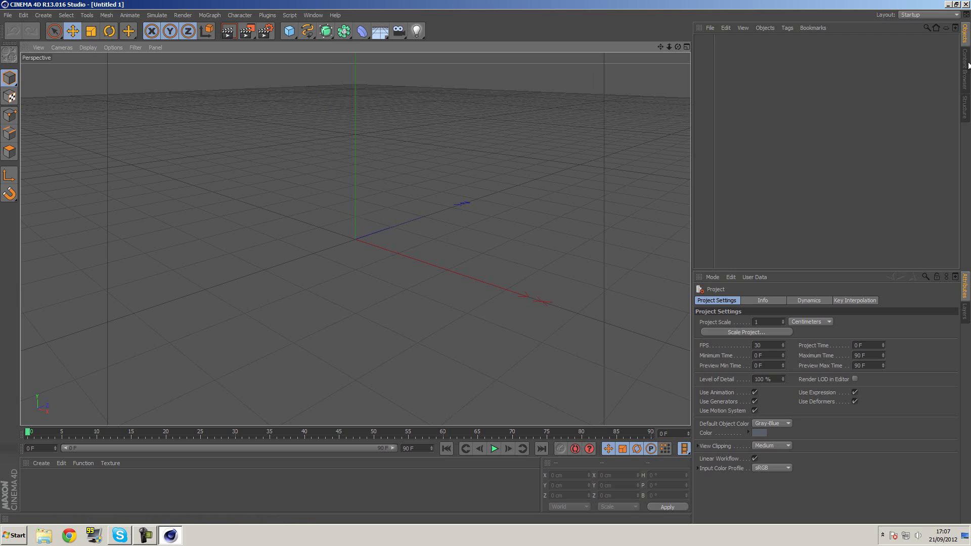
click(966, 34)
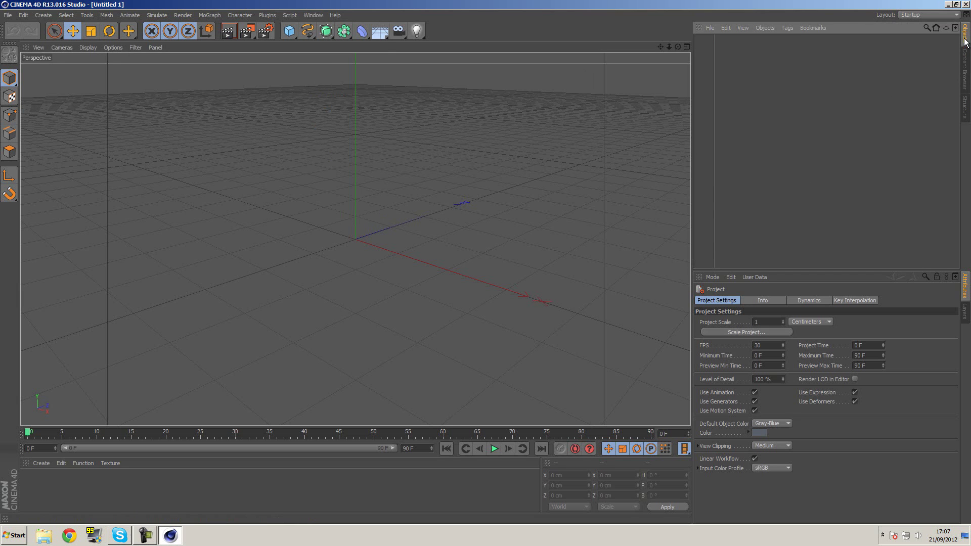
click(313, 15)
click(352, 69)
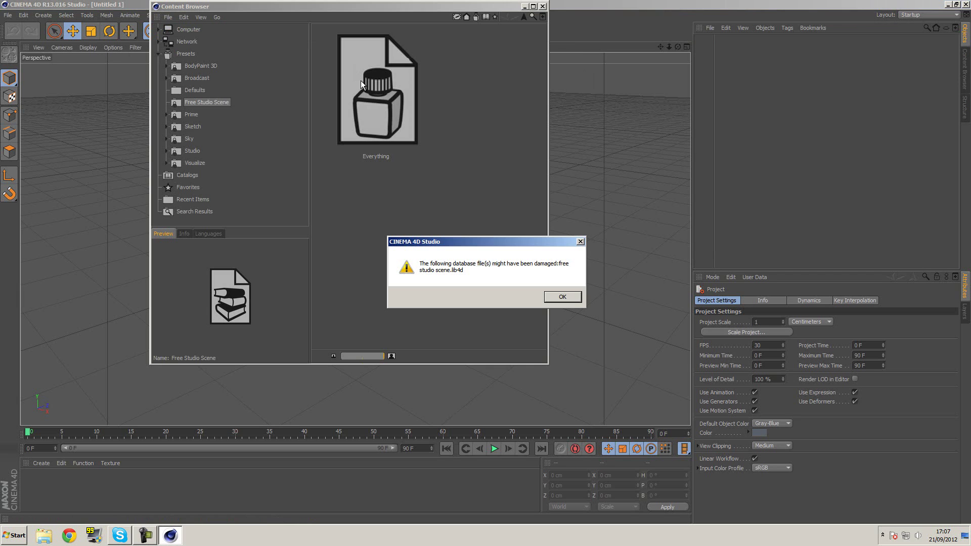
click(560, 298)
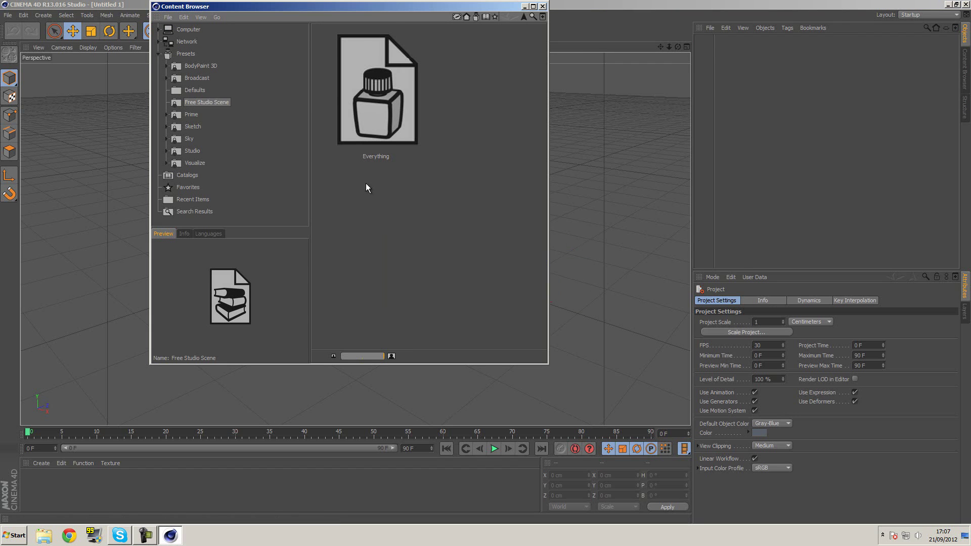
Inspect the Free Studio Scene preset's options without changes, and collapse, expand and re-collapse Presets
right_click(180, 102)
mouse_move(223, 227)
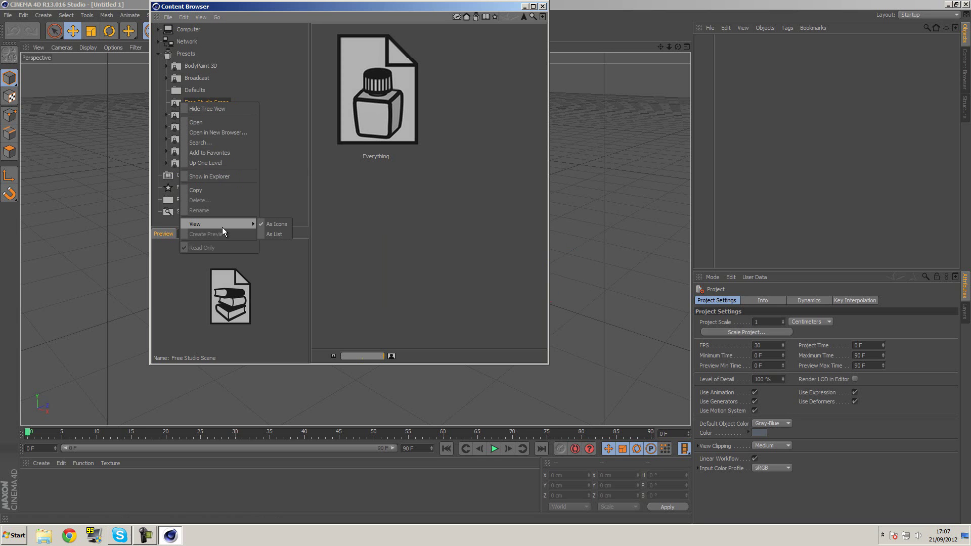
click(284, 150)
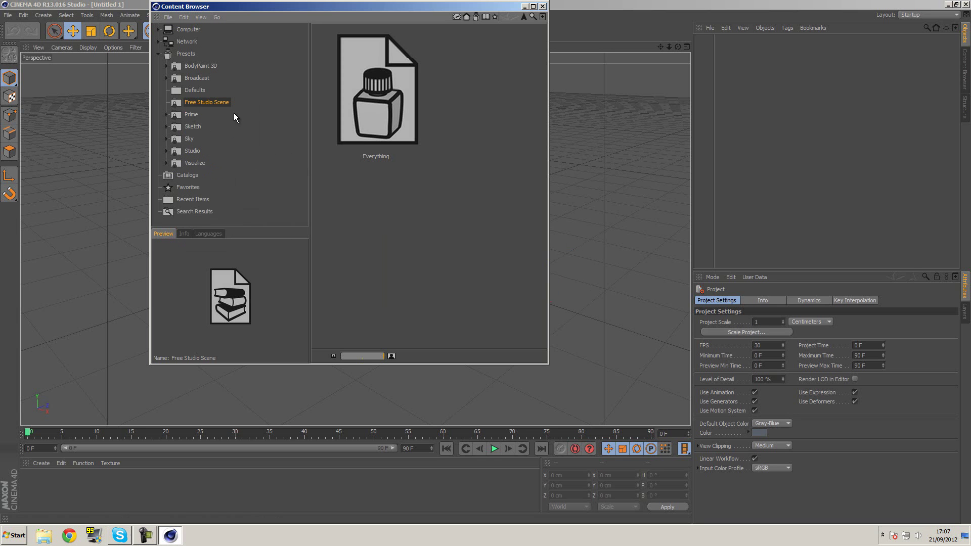
click(160, 53)
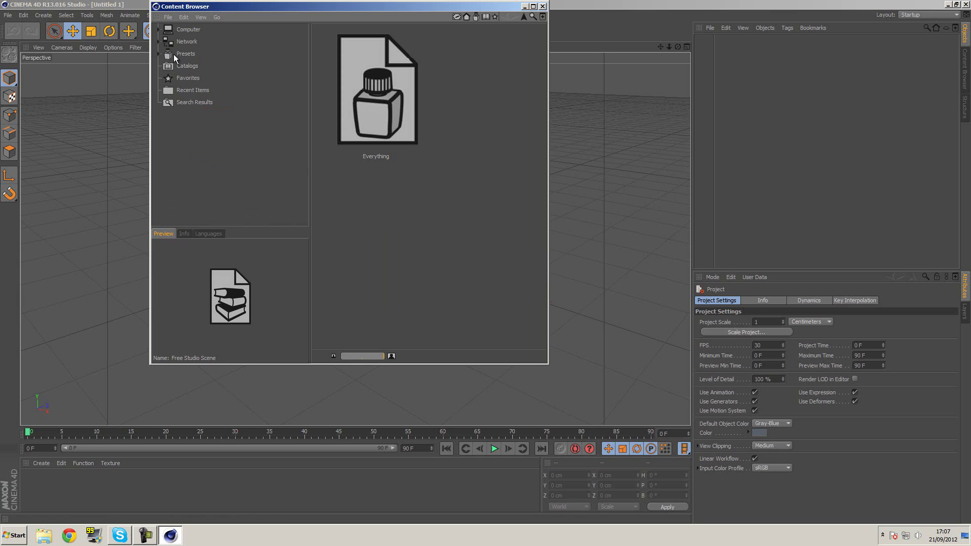
click(158, 53)
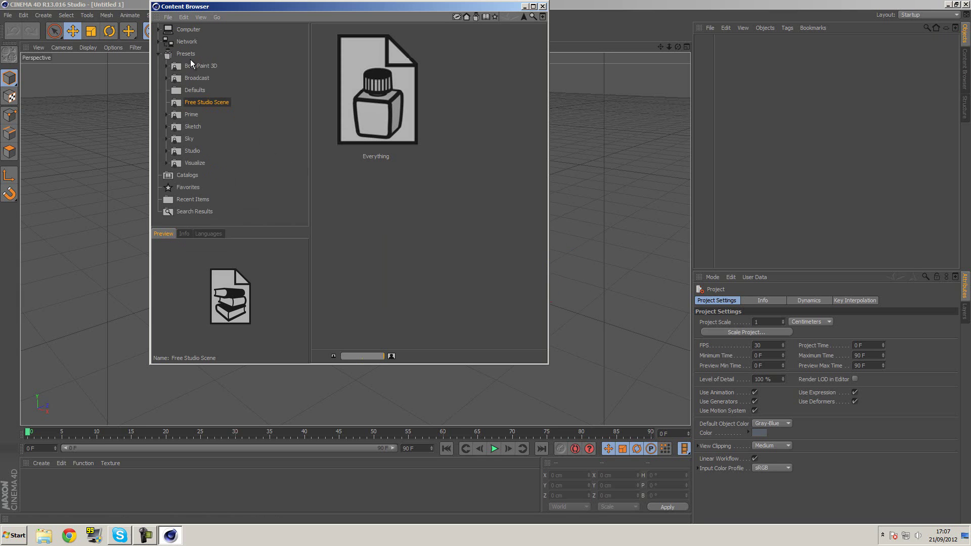
click(158, 53)
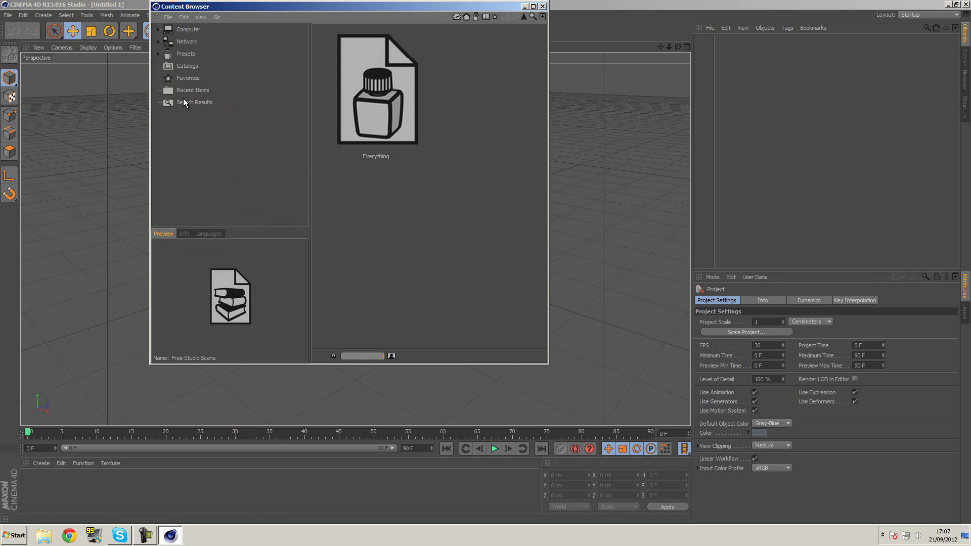
In the Content Browser, navigate C: > Program Files > MAXON > CINEMA 4D R13 > library > browser
double_click(178, 28)
double_click(369, 96)
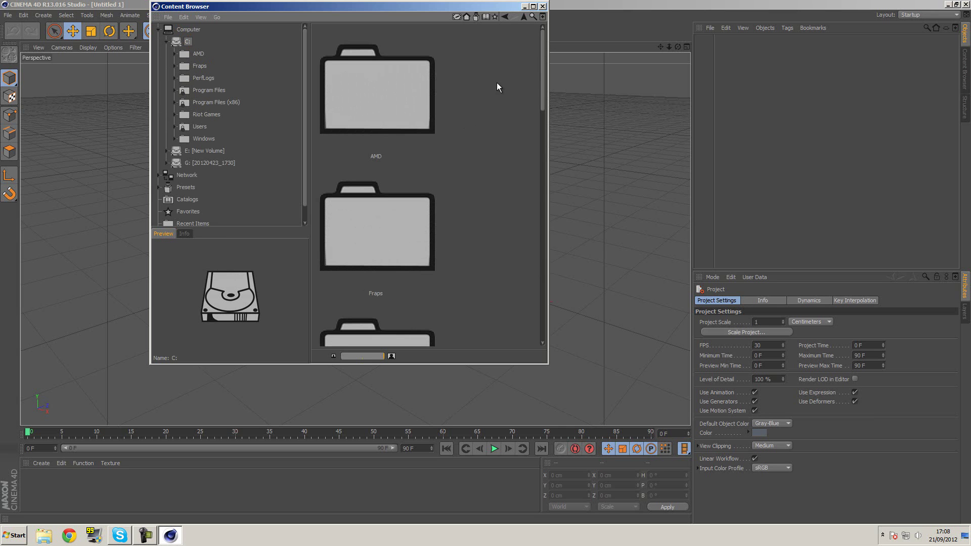
drag(384, 356, 360, 357)
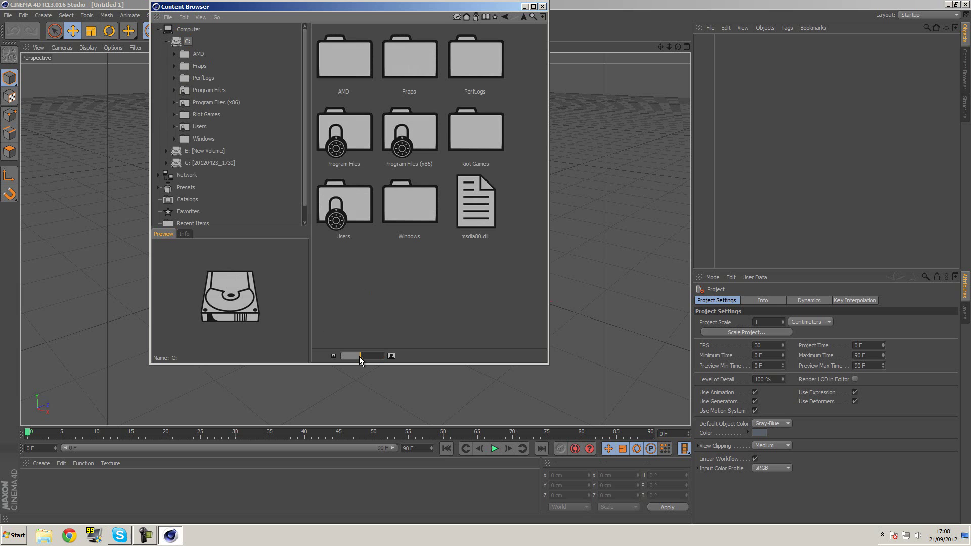
double_click(351, 137)
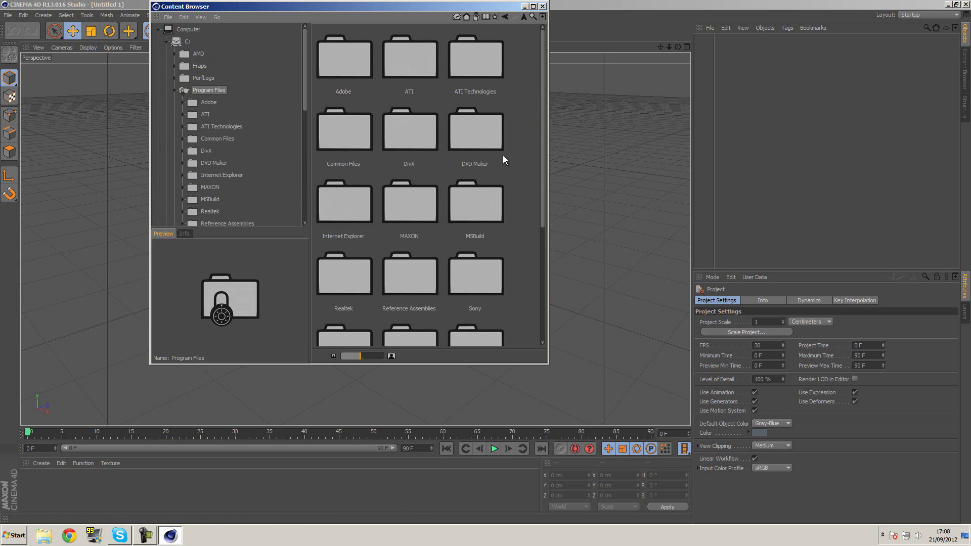
double_click(435, 201)
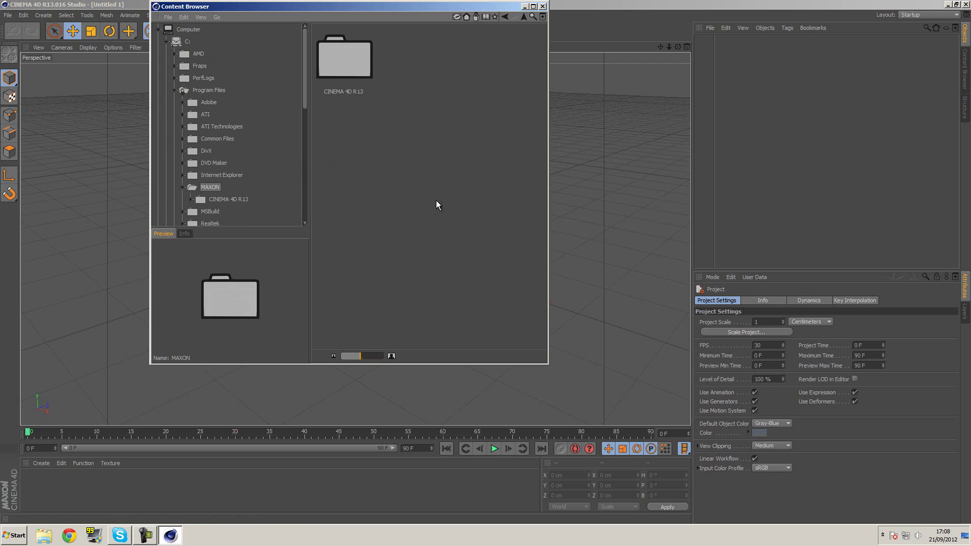
double_click(368, 78)
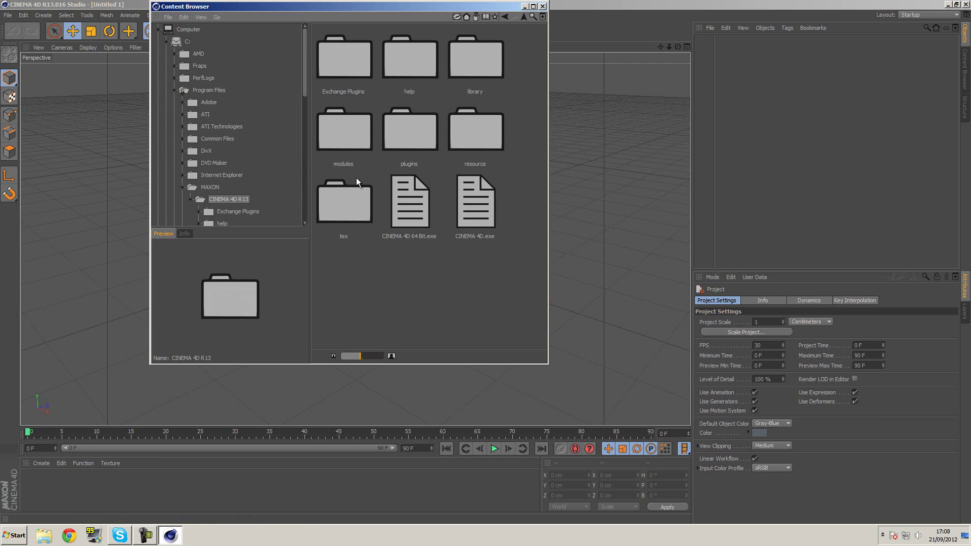
double_click(478, 72)
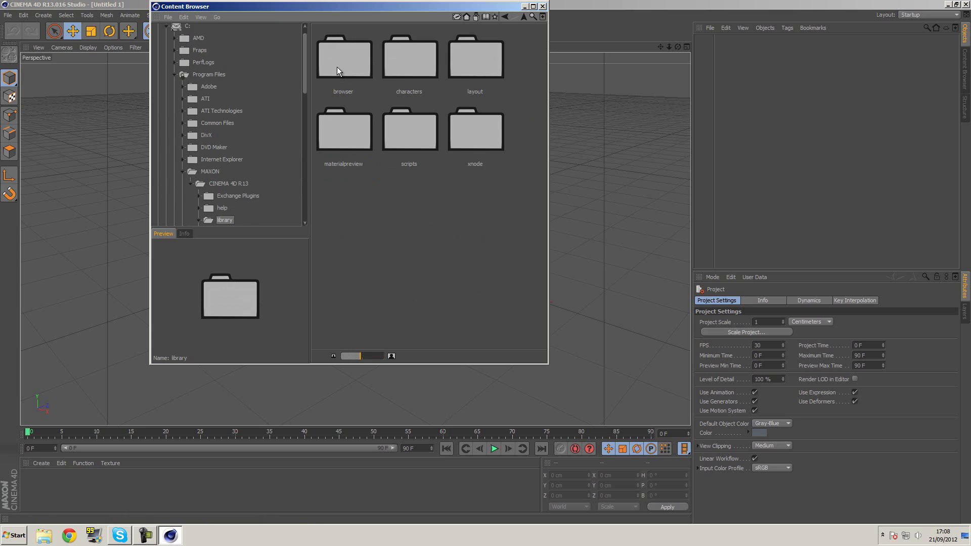
double_click(337, 70)
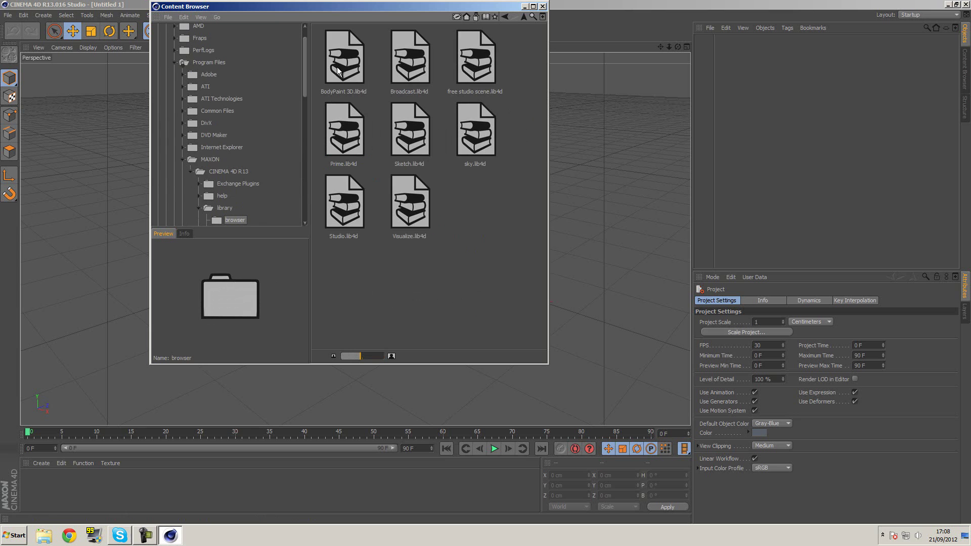
Add free studio scene.lib4d to the Content Browser Favorites
click(478, 73)
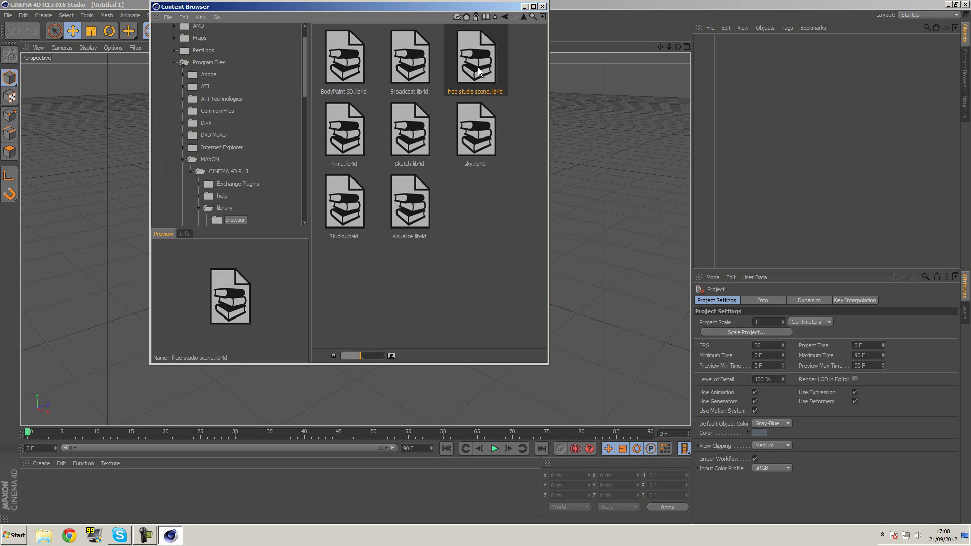
right_click(478, 71)
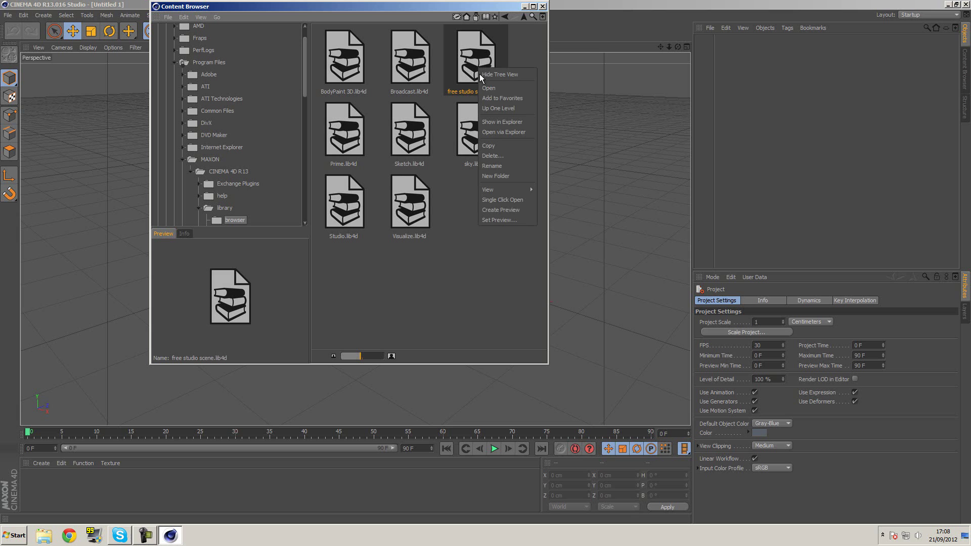
click(500, 99)
right_click(477, 74)
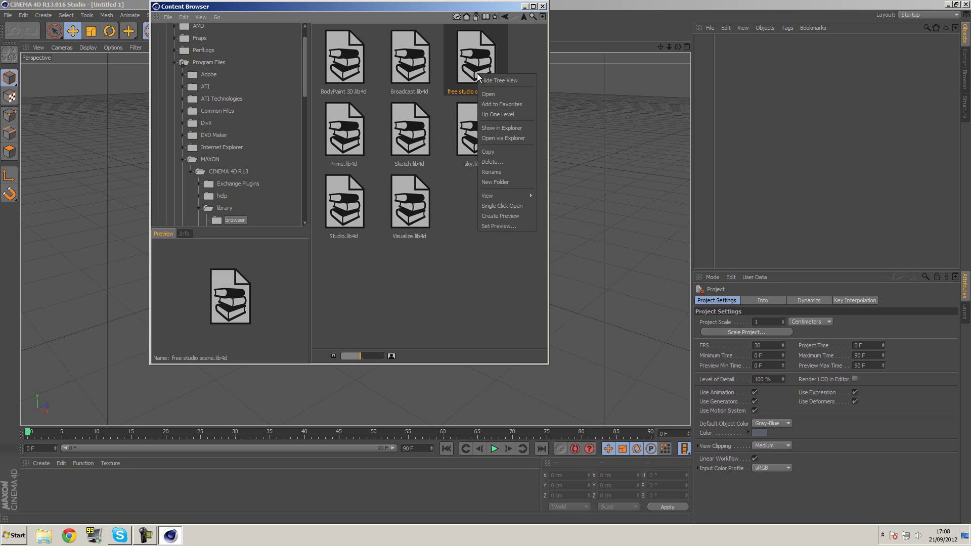
click(399, 329)
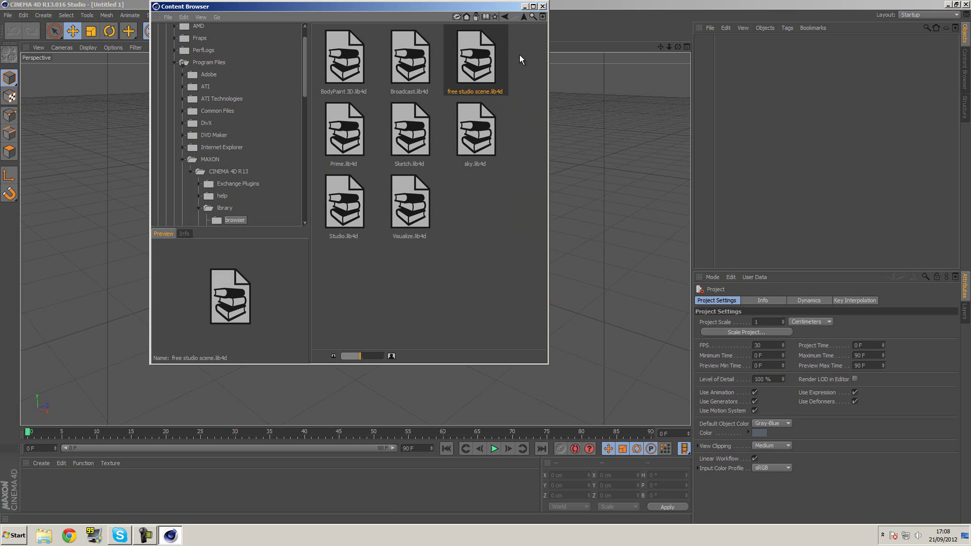
Load the Free Studio Scene's Everything preset from Favorites, then close the Content Browser
click(495, 18)
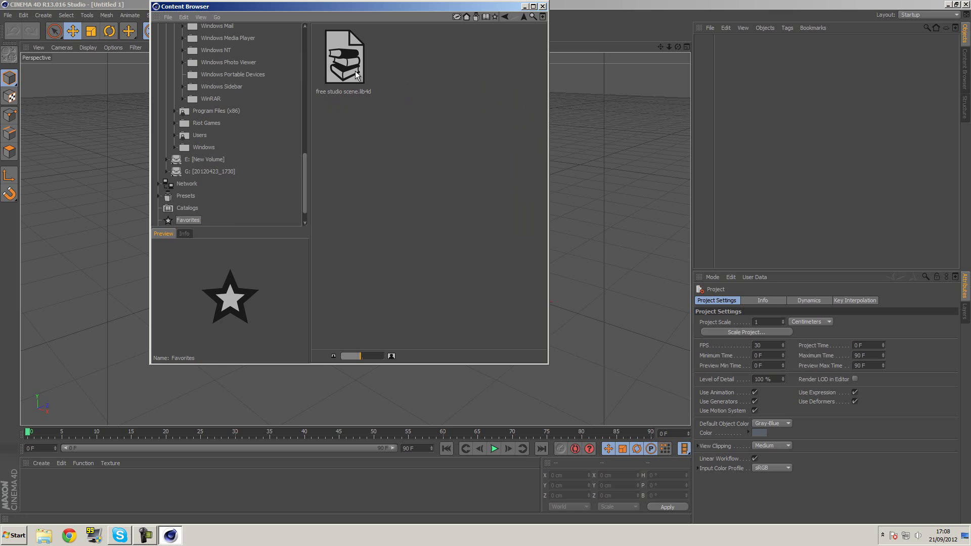
scroll(308, 160, up, 2)
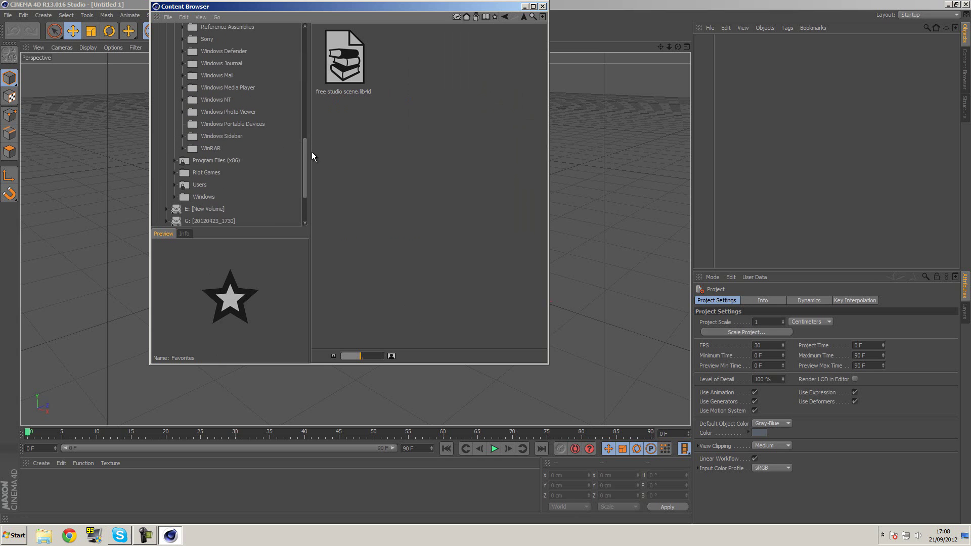
scroll(307, 154, down, 3)
double_click(345, 60)
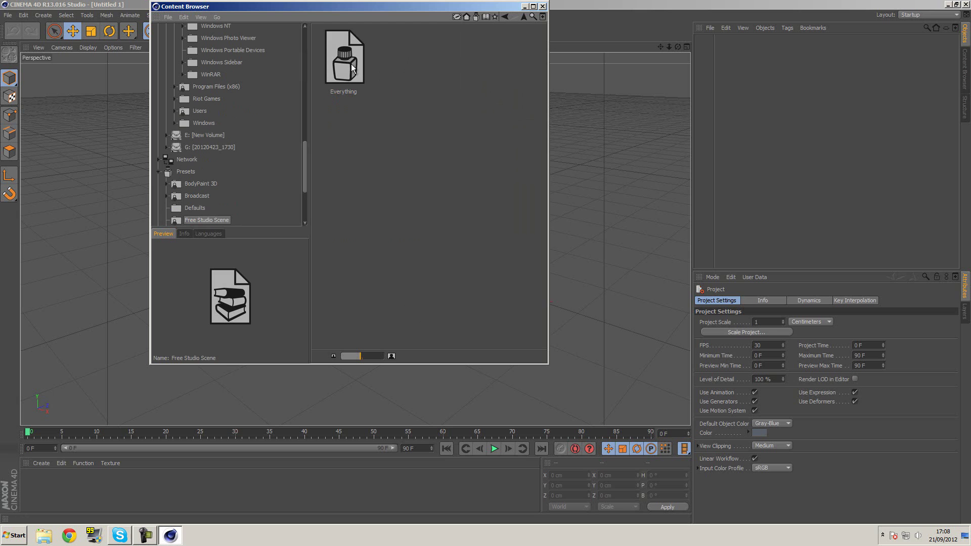
double_click(352, 68)
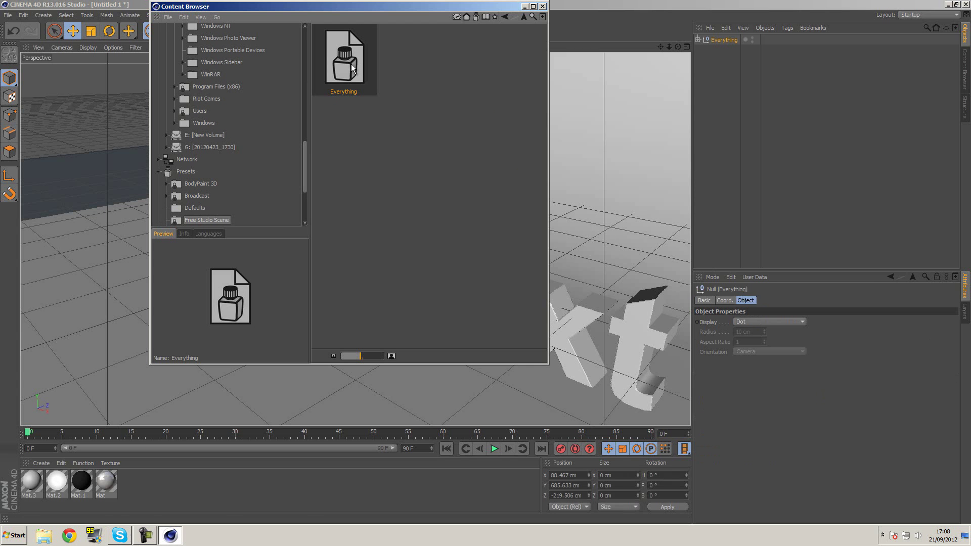
click(543, 7)
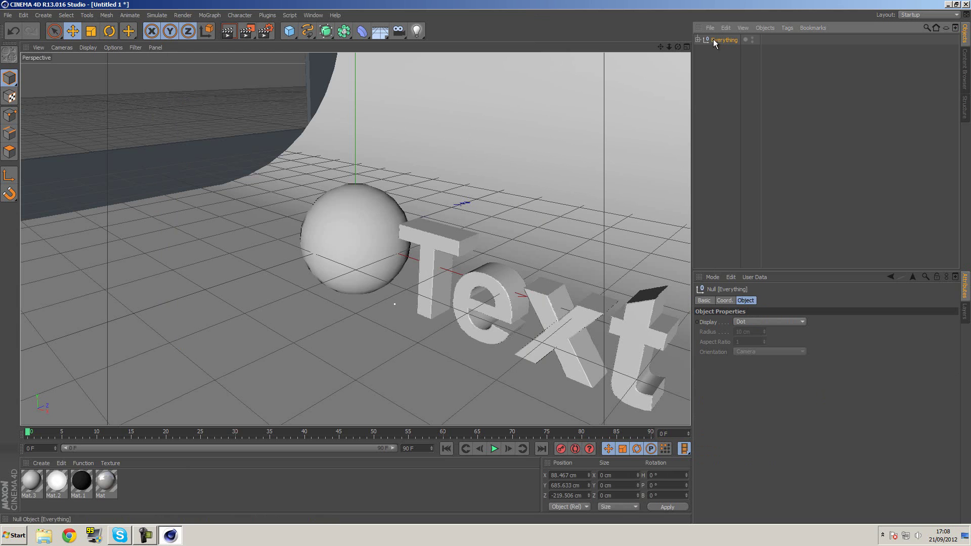
Expand Everything and Lights, make Light Top visible in the viewport, and orbit to a frontal view
click(697, 40)
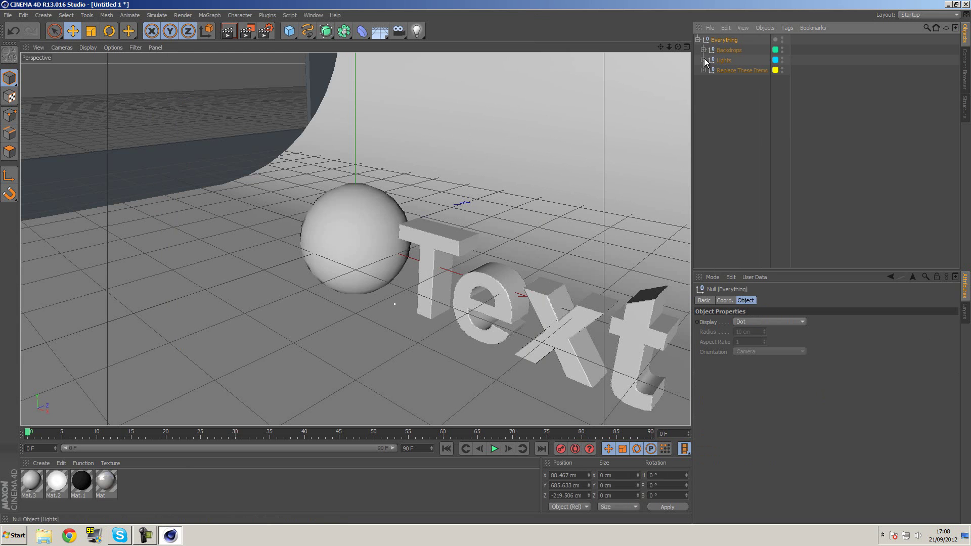
scroll(473, 157, down, 10)
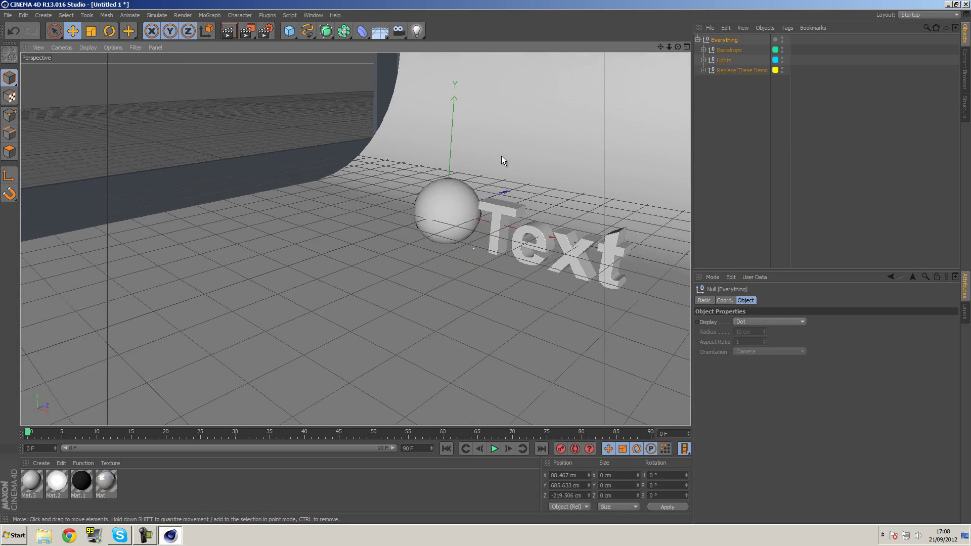
scroll(511, 146, down, 3)
alt+drag(514, 139, 486, 152)
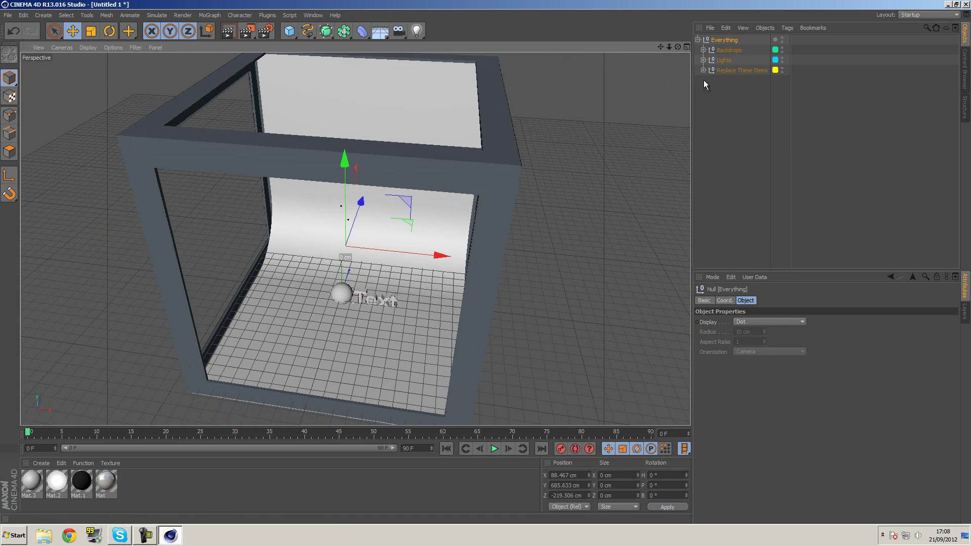
click(703, 60)
click(782, 68)
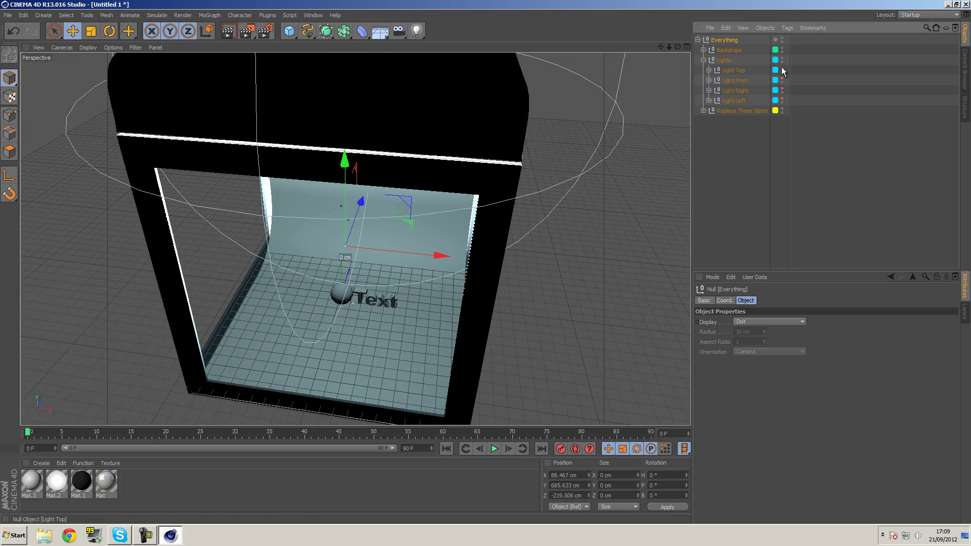
alt+drag(607, 151, 540, 225)
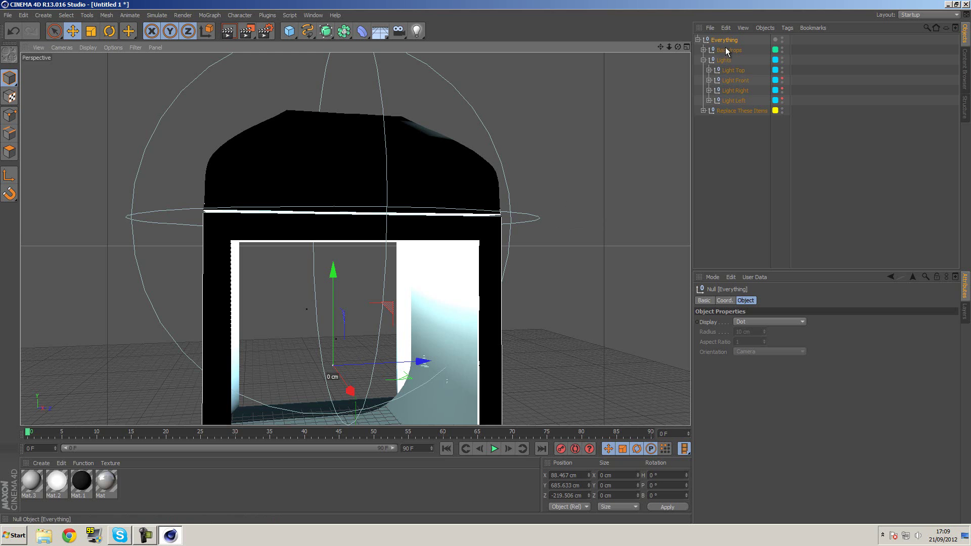
Expand Light Top and select its Light.1 area light to view its settings
click(729, 72)
click(709, 71)
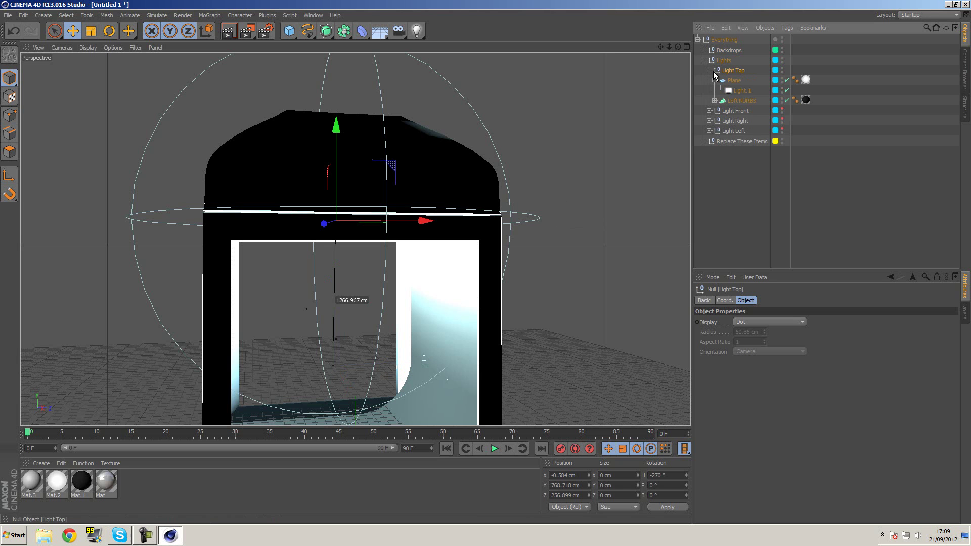
click(740, 91)
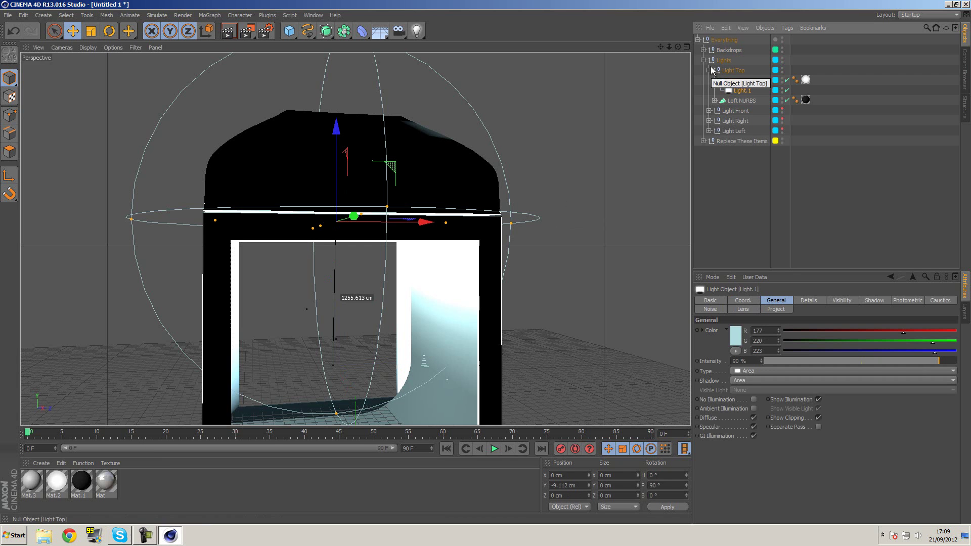
Check Light.1's 90% intensity, review its Details and Area shadow settings, and collapse Light Top
double_click(753, 361)
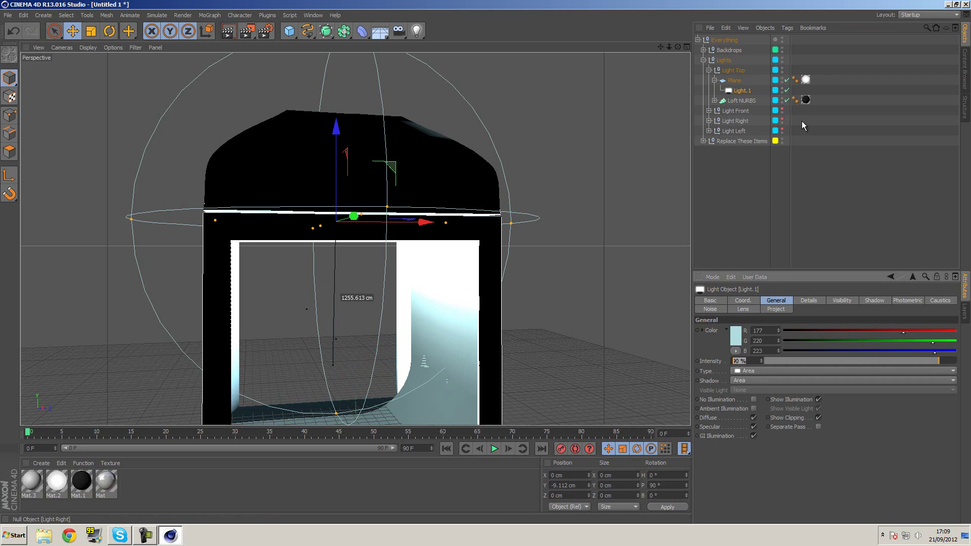
click(709, 70)
click(709, 70)
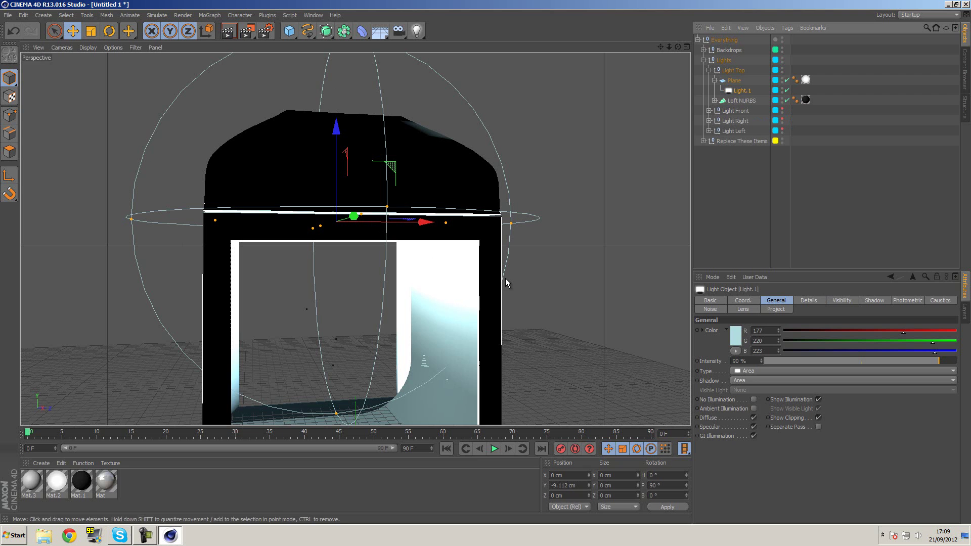
click(809, 301)
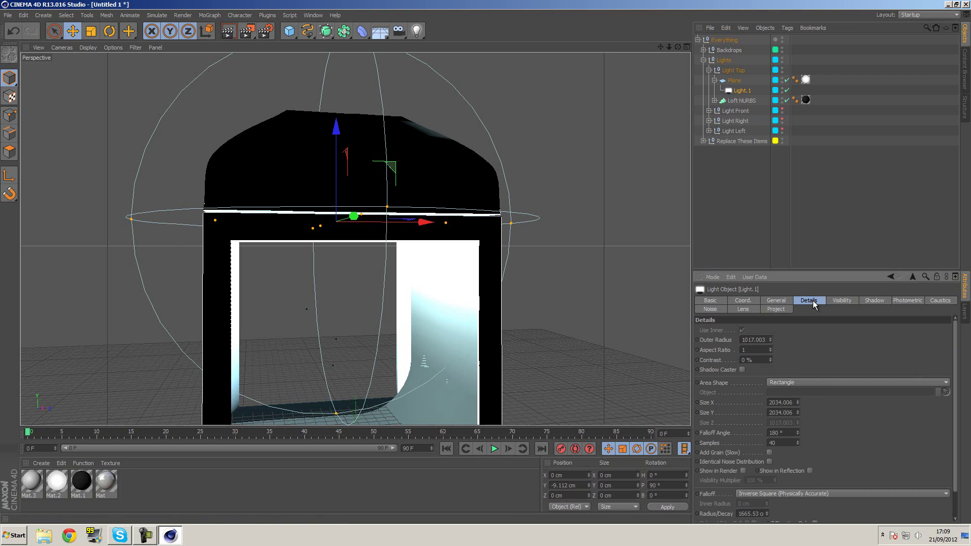
scroll(829, 422, down, 3)
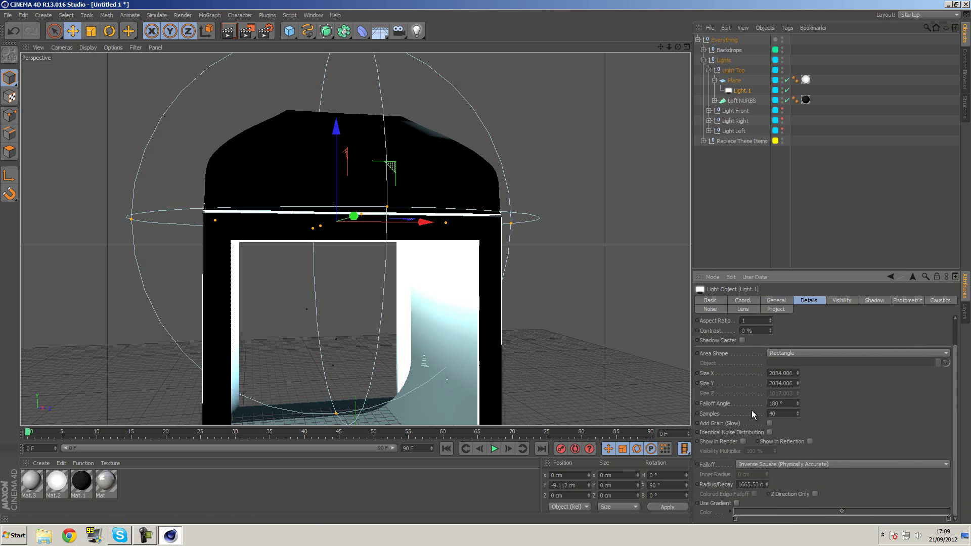
click(875, 300)
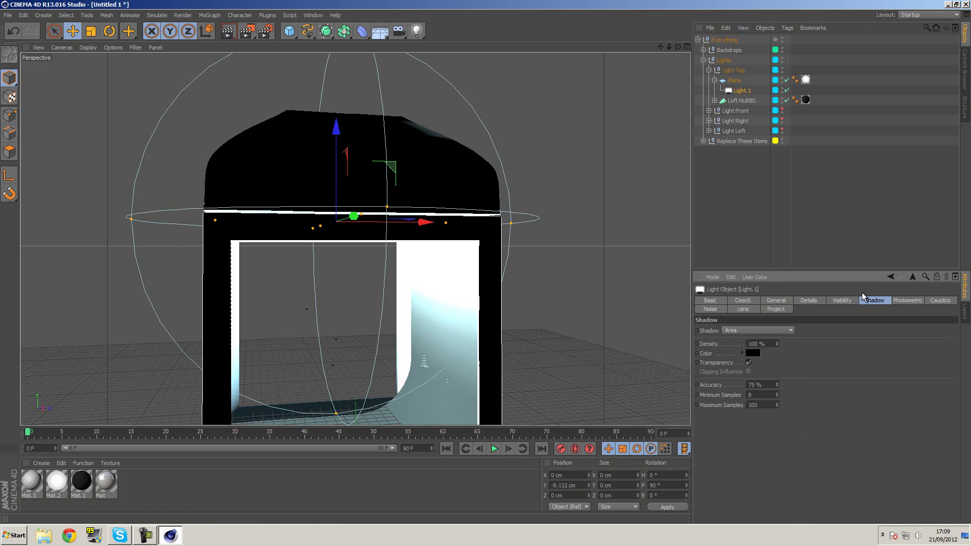
click(708, 70)
Show the Light Front, Light Right and Light Left rigs in the viewport and orbit to inspect them
click(703, 60)
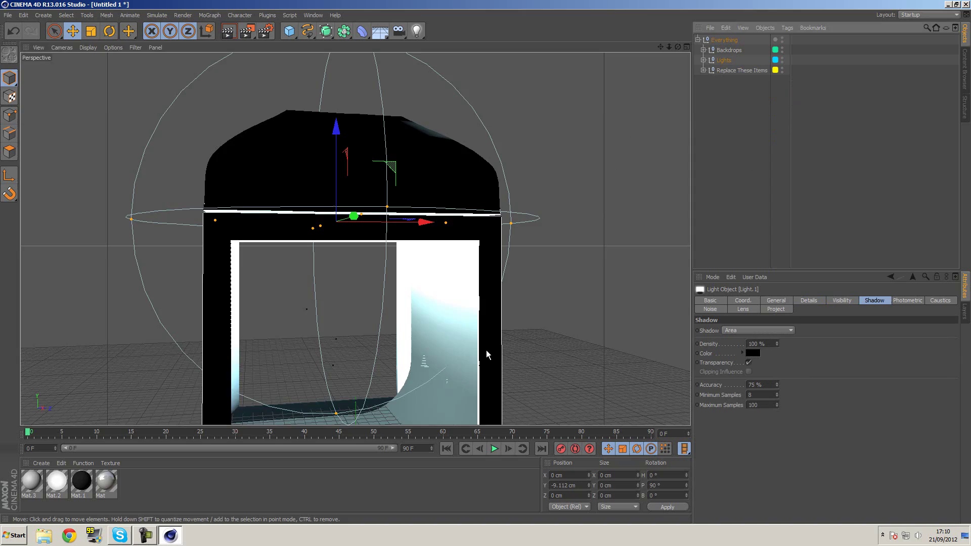
alt+drag(488, 353, 561, 183)
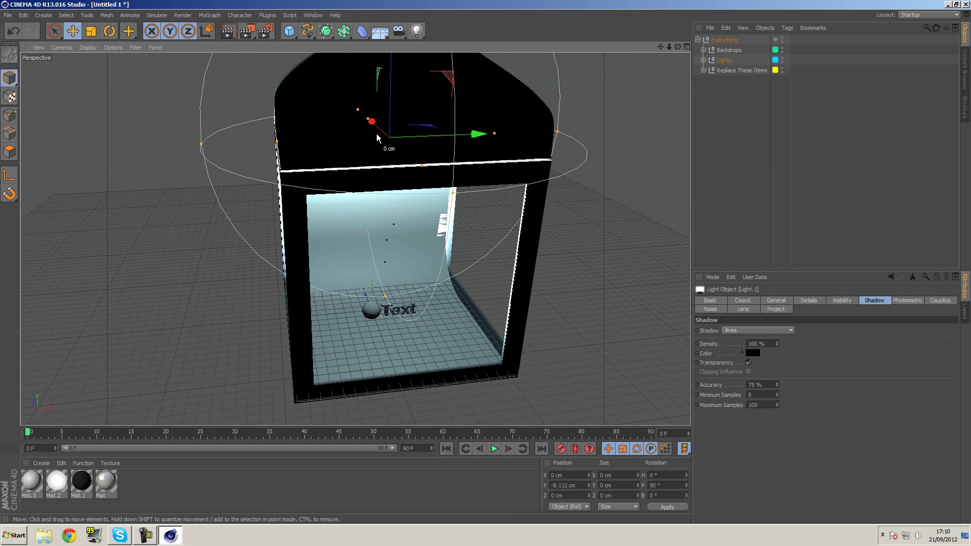
click(703, 61)
click(782, 82)
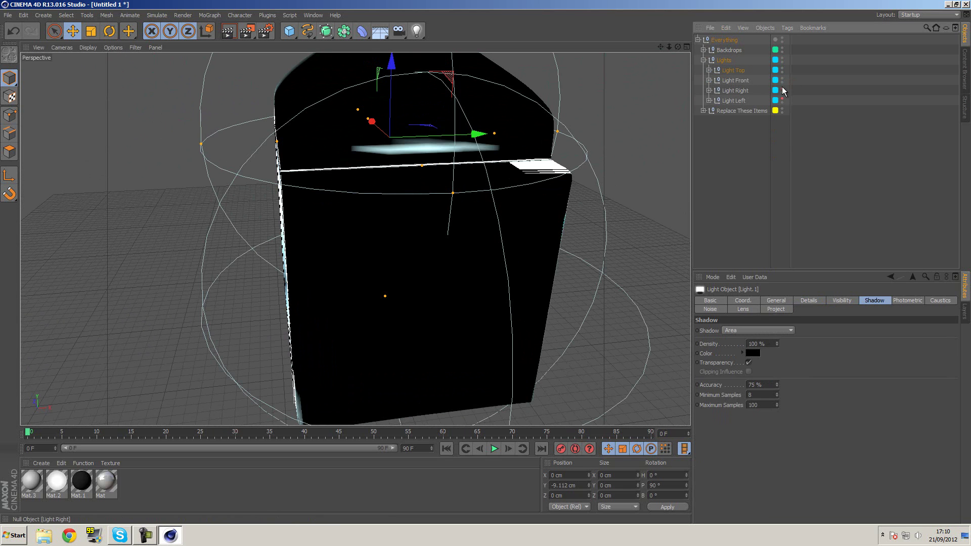
click(782, 92)
click(782, 103)
alt+drag(511, 152, 499, 246)
scroll(514, 223, down, 10)
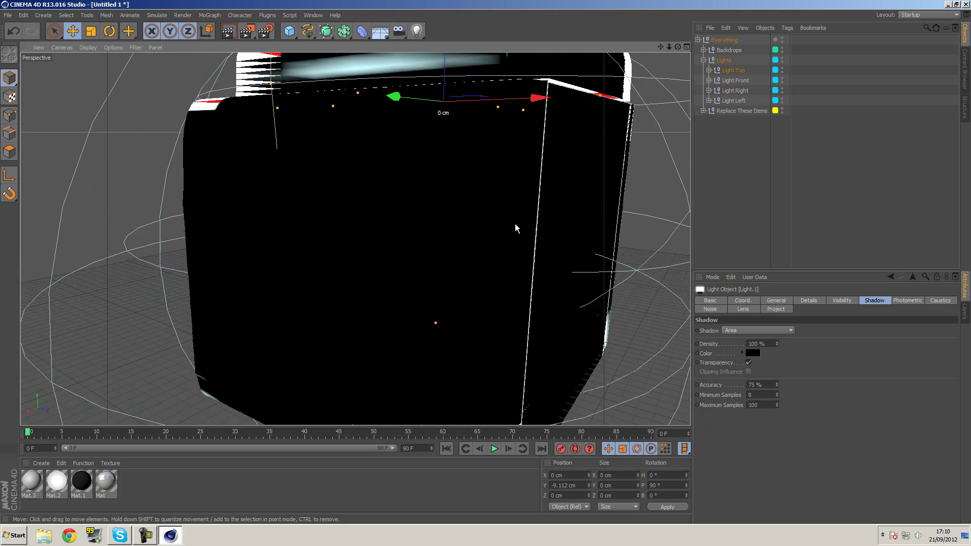
alt+drag(506, 211, 571, 244)
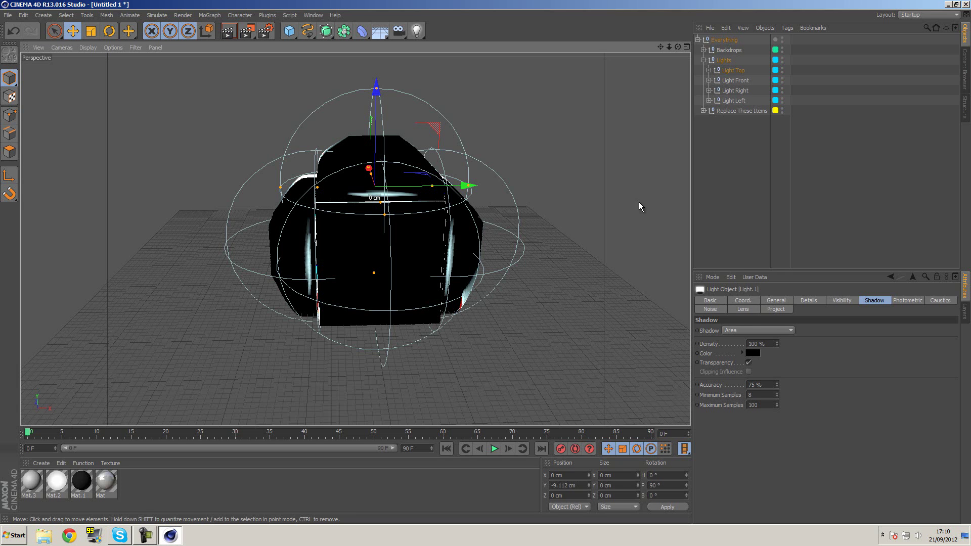
Hide the Light Front, Light Right and Light Left rigs again and clear the selection
click(782, 79)
click(782, 90)
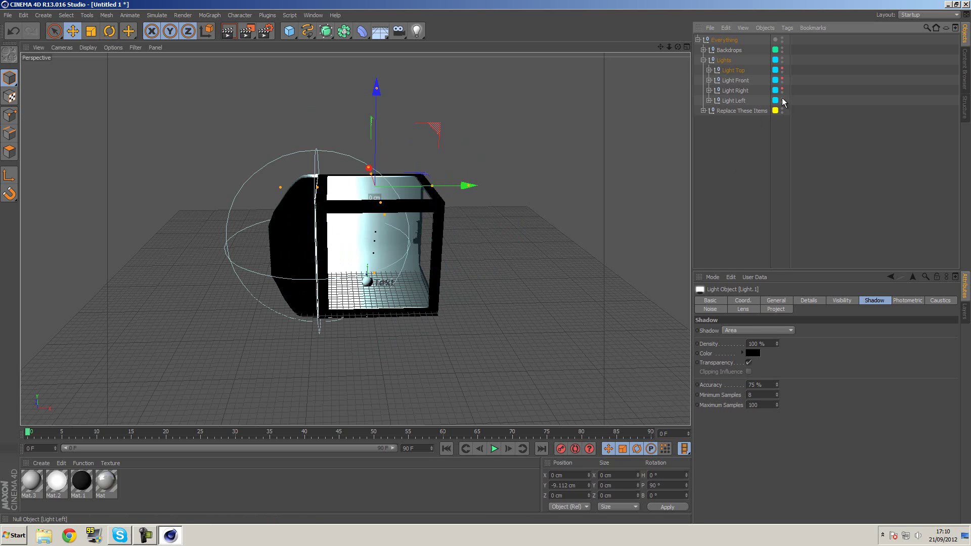
click(782, 100)
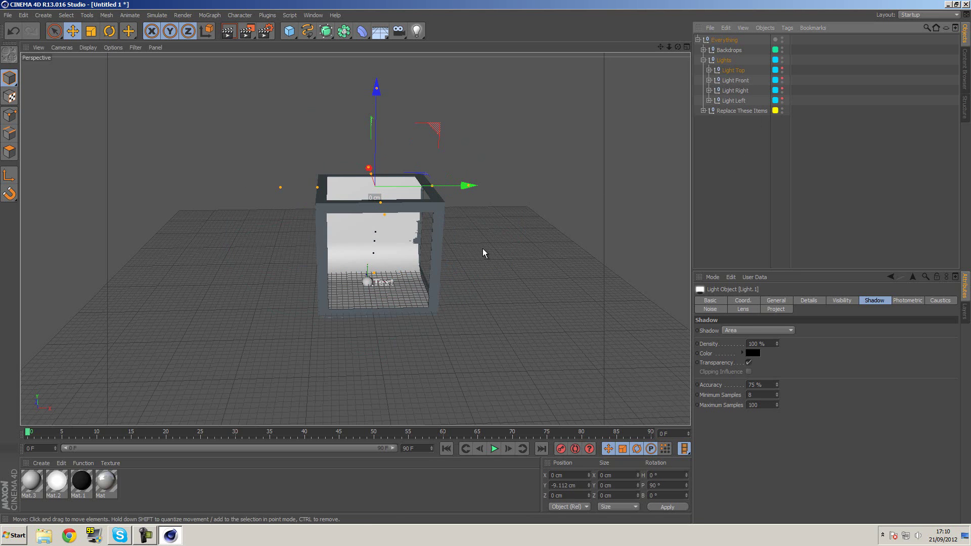
click(725, 183)
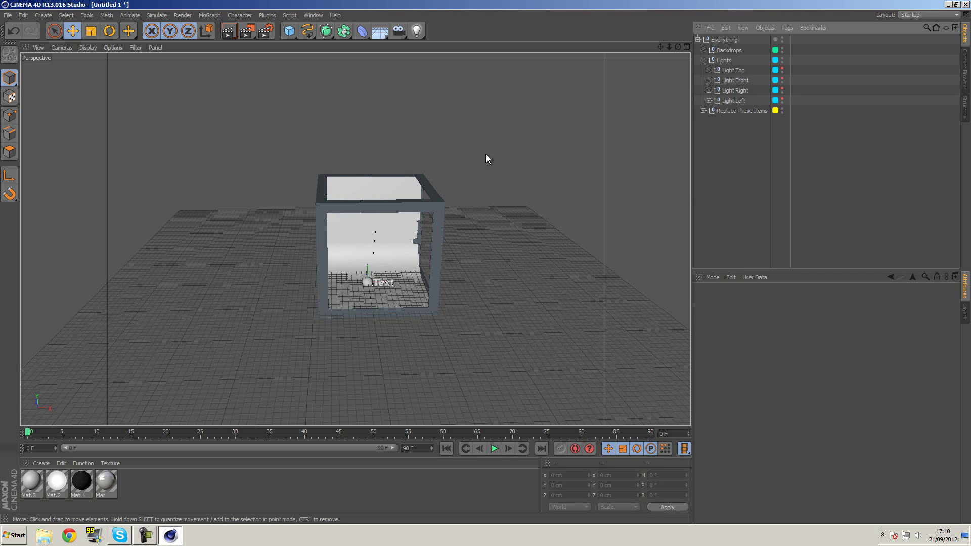
Orbit to face the lit backdrop, collapse Lights, and peek into the Backdrops group
alt+drag(511, 241, 417, 220)
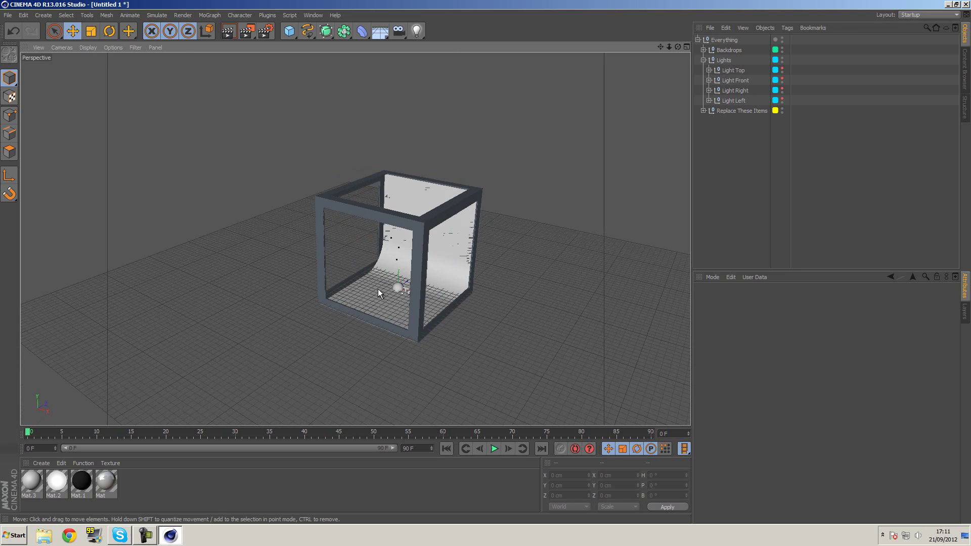
alt+drag(559, 291, 411, 294)
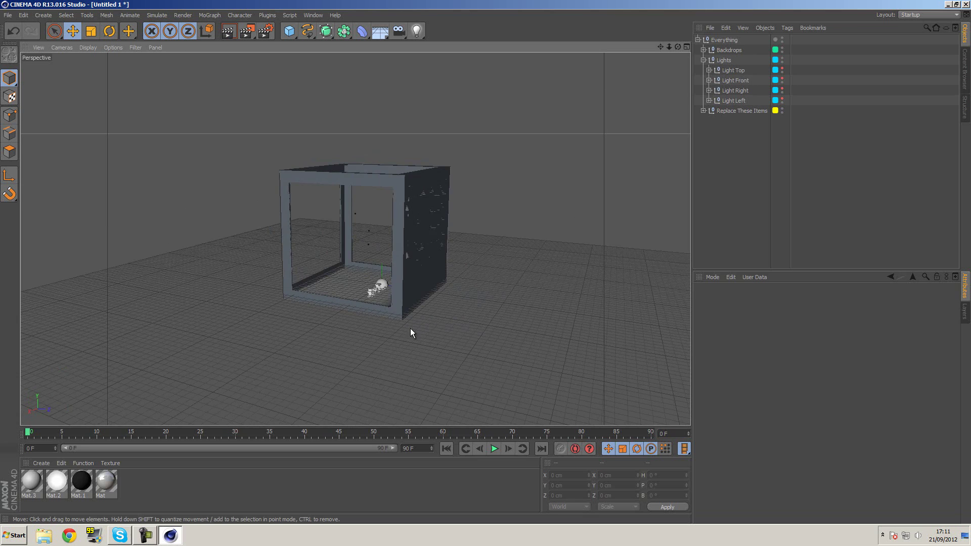
alt+drag(301, 311, 535, 319)
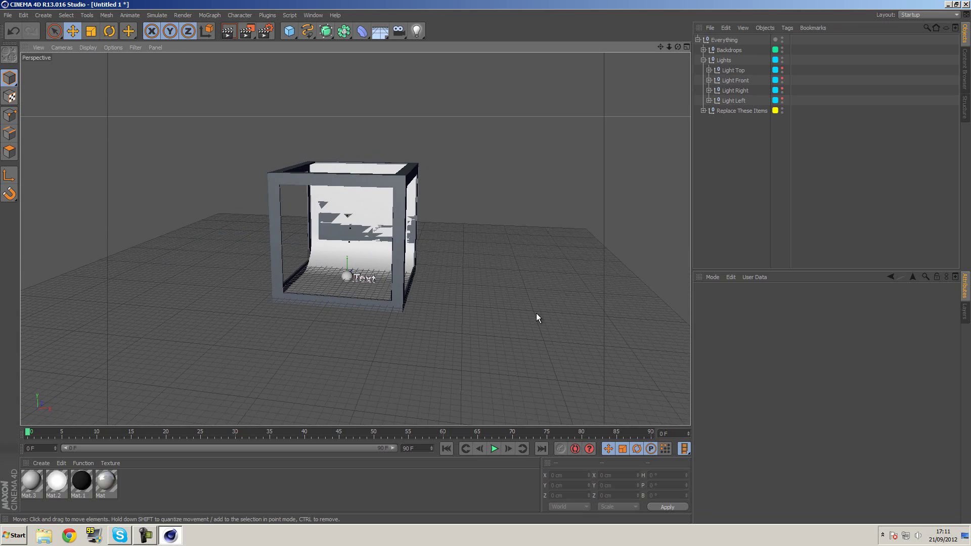
click(703, 60)
click(703, 49)
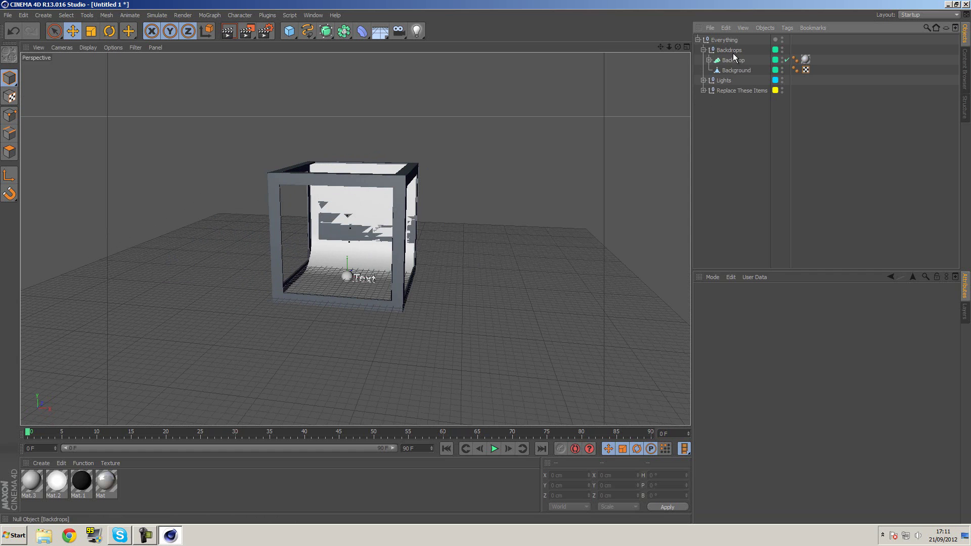
click(703, 49)
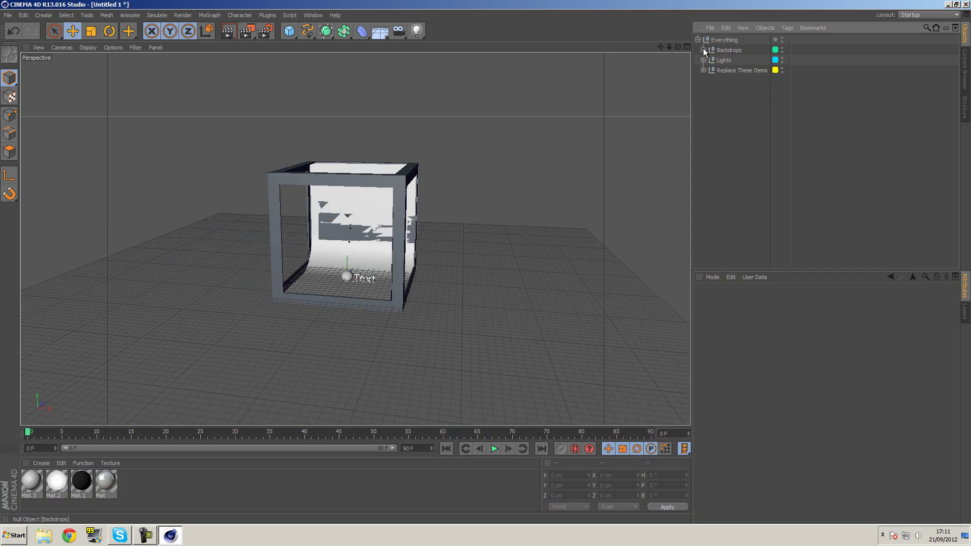
Expand Replace These Items, select the Sphere, and frame the view on the sphere and Text
click(703, 70)
scroll(351, 286, up, 10)
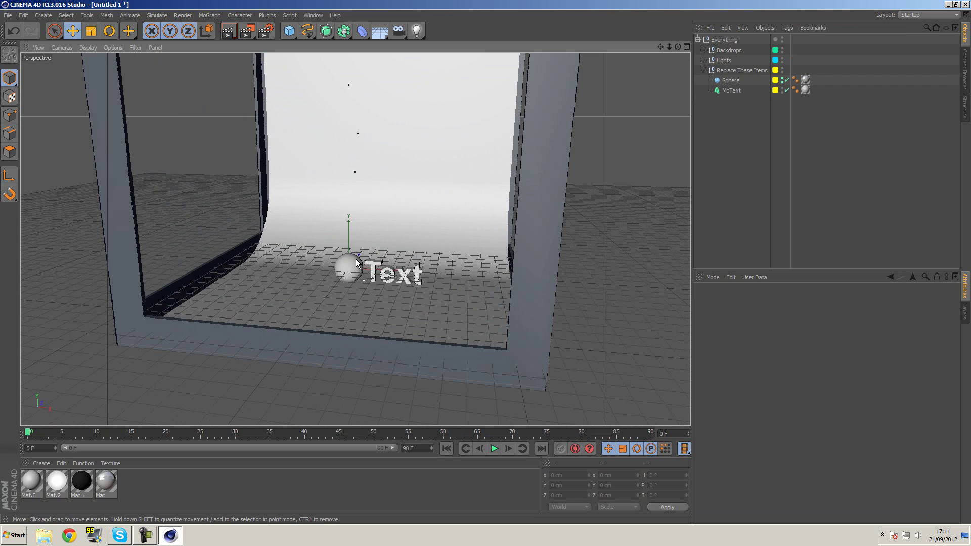
click(730, 81)
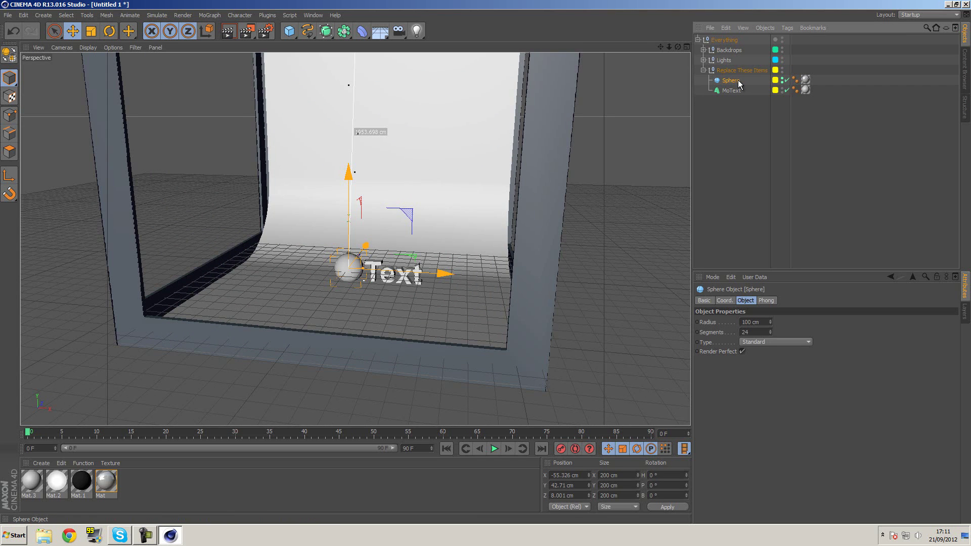
key(o)
alt+drag(490, 108, 468, 138)
alt+middle_drag(469, 138, 287, 156)
scroll(287, 157, down, 6)
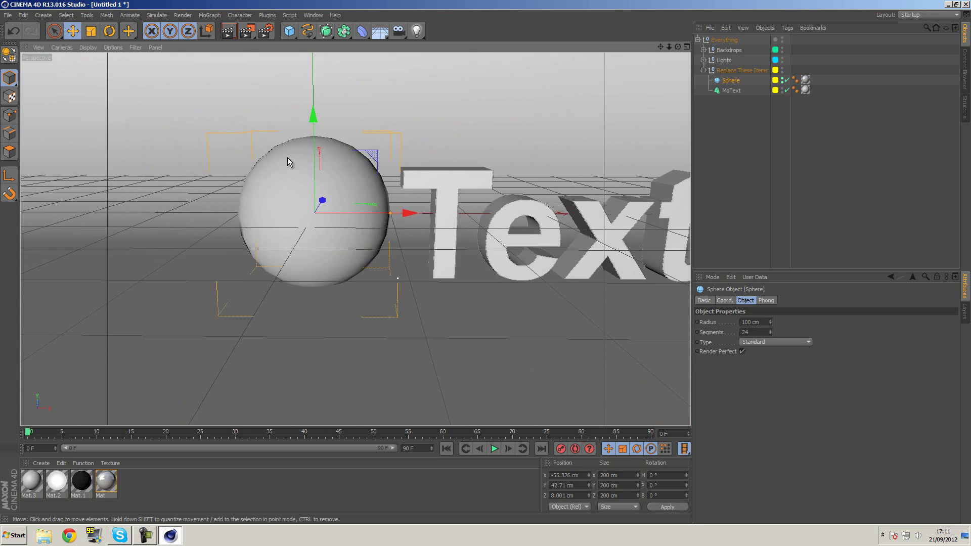
alt+drag(335, 159, 269, 162)
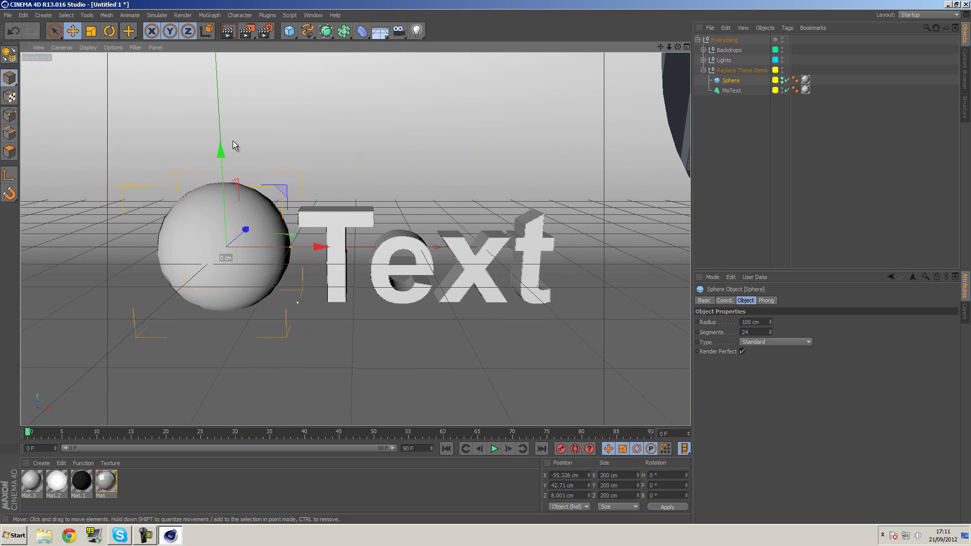
In Render Settings, set the output size to 1280 x 720
click(267, 31)
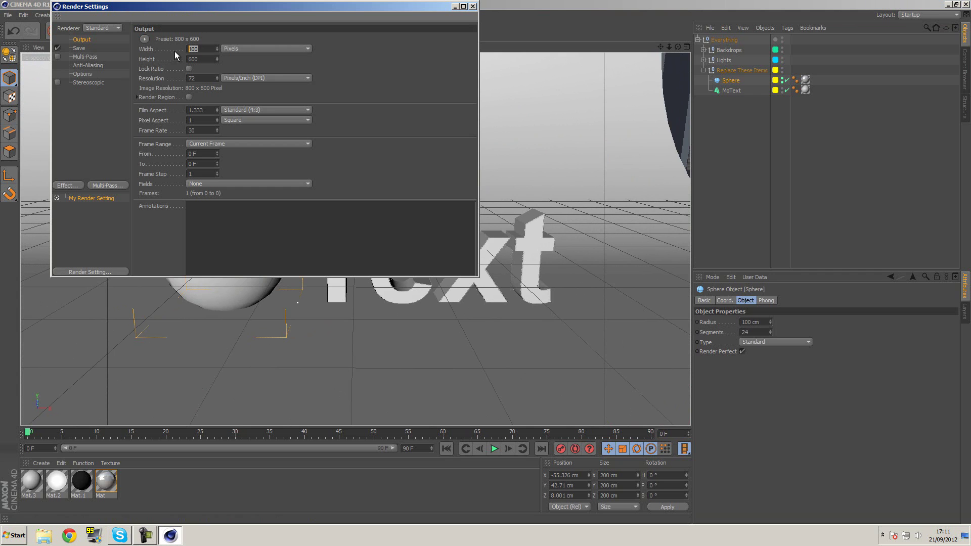
text(1280)
key(Tab)
text(7)
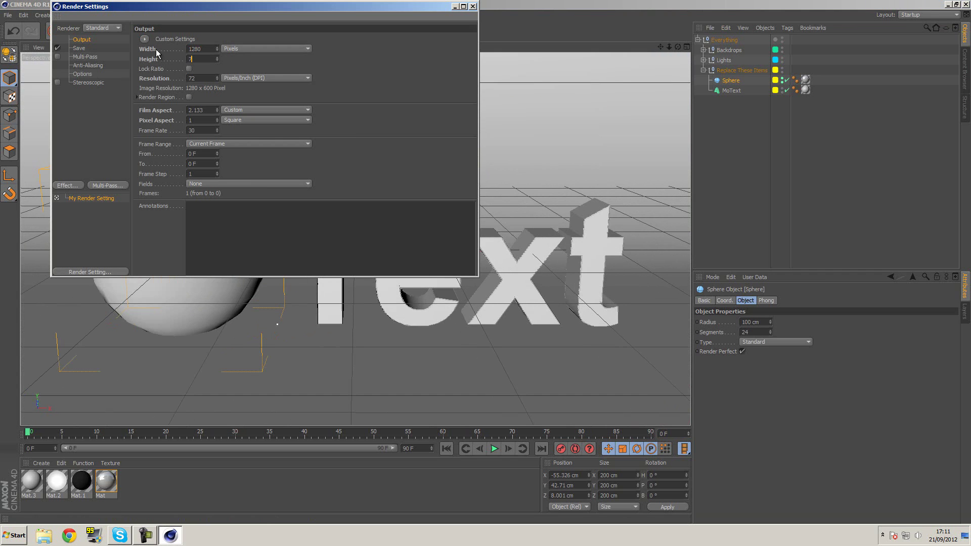
text(20)
key(Return)
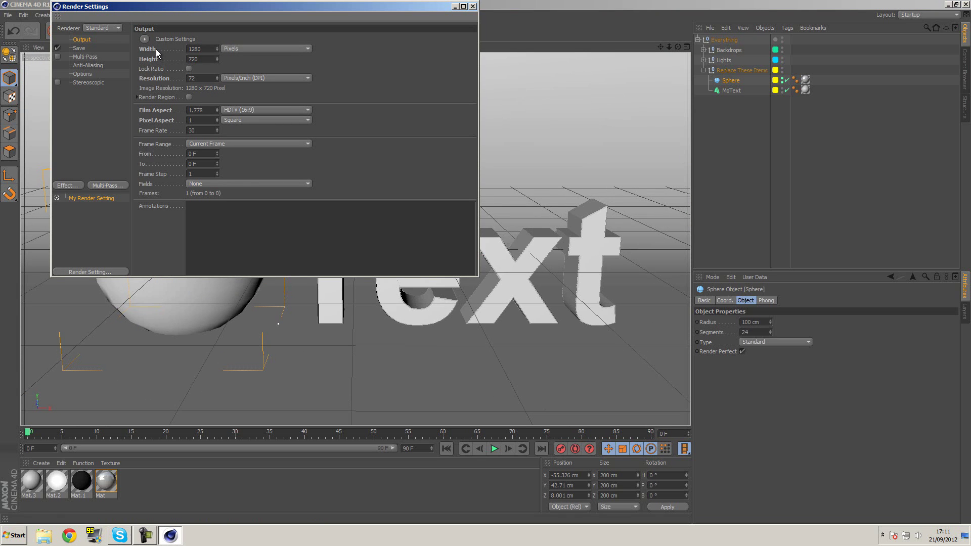
drag(171, 11, 280, 23)
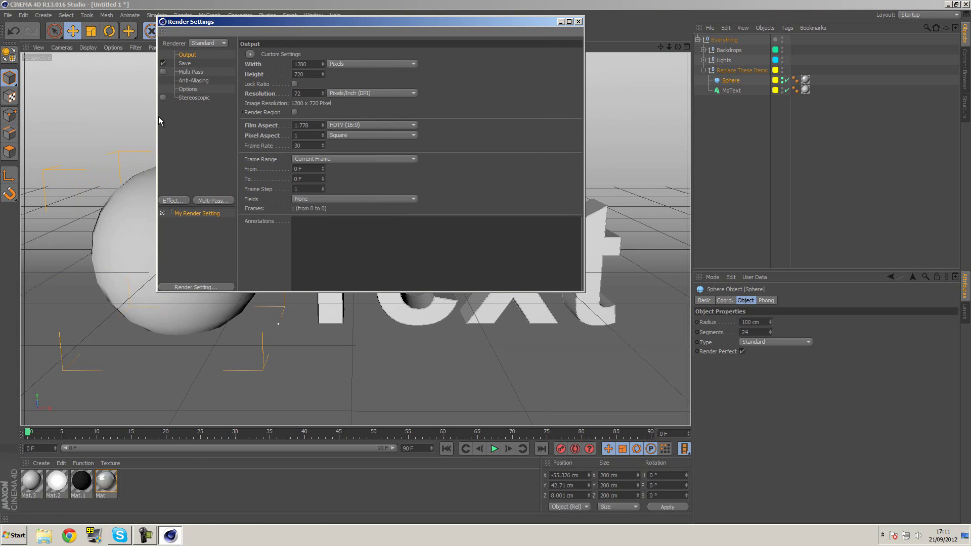
Add Global Illumination with Preview record density plus Ambient Occlusion, then close Render Settings
click(169, 201)
click(228, 327)
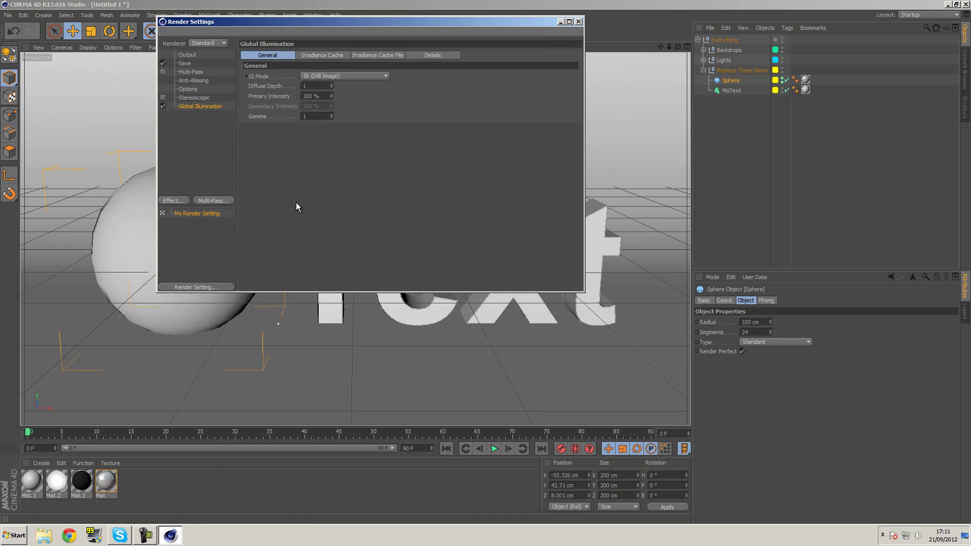
click(315, 56)
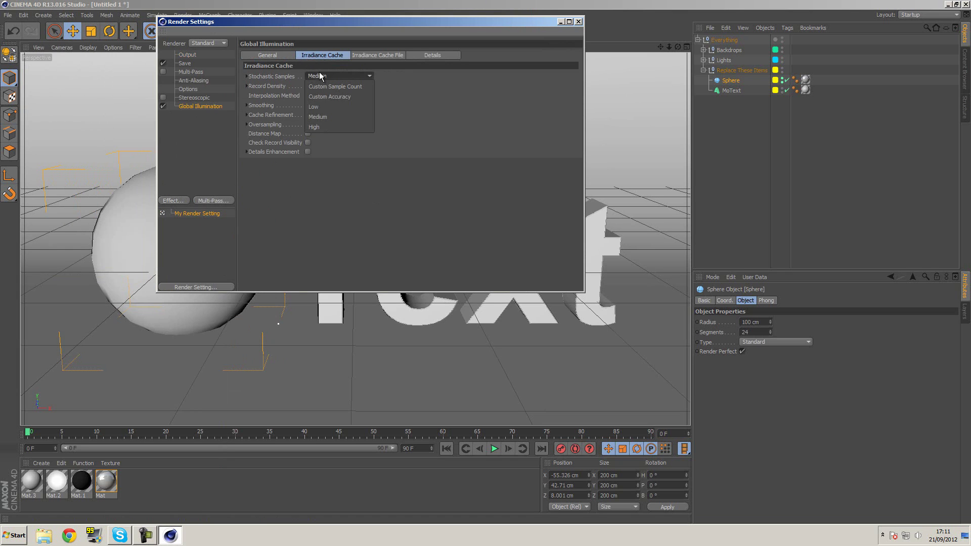
click(327, 86)
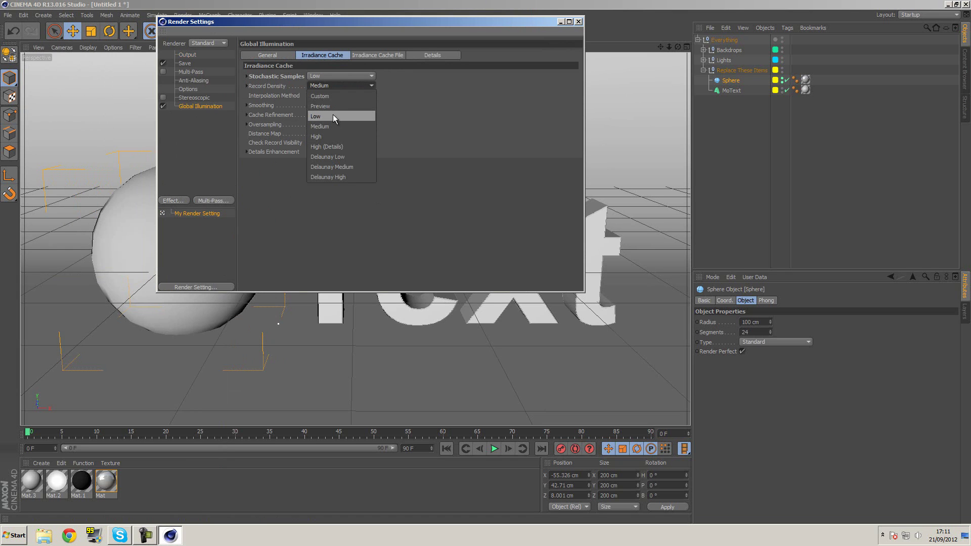
click(333, 108)
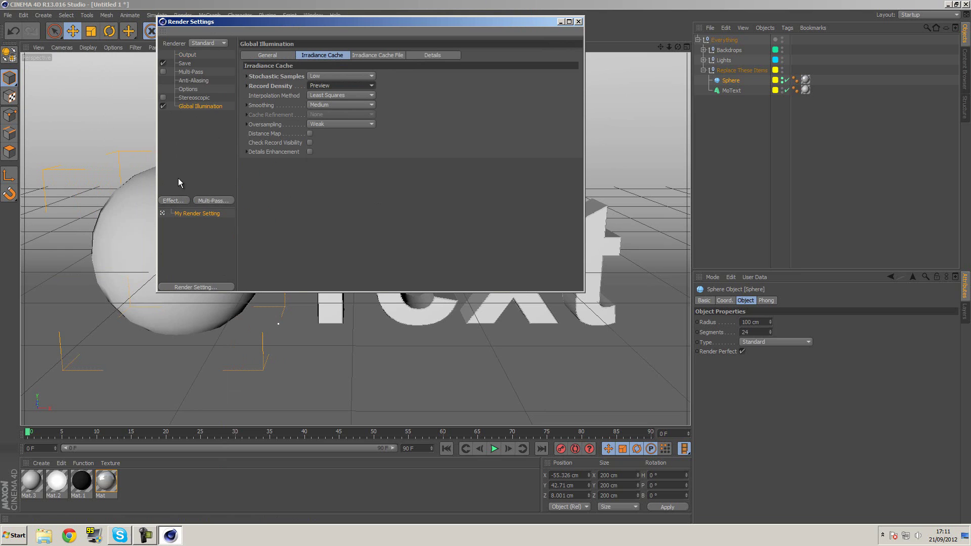
click(173, 202)
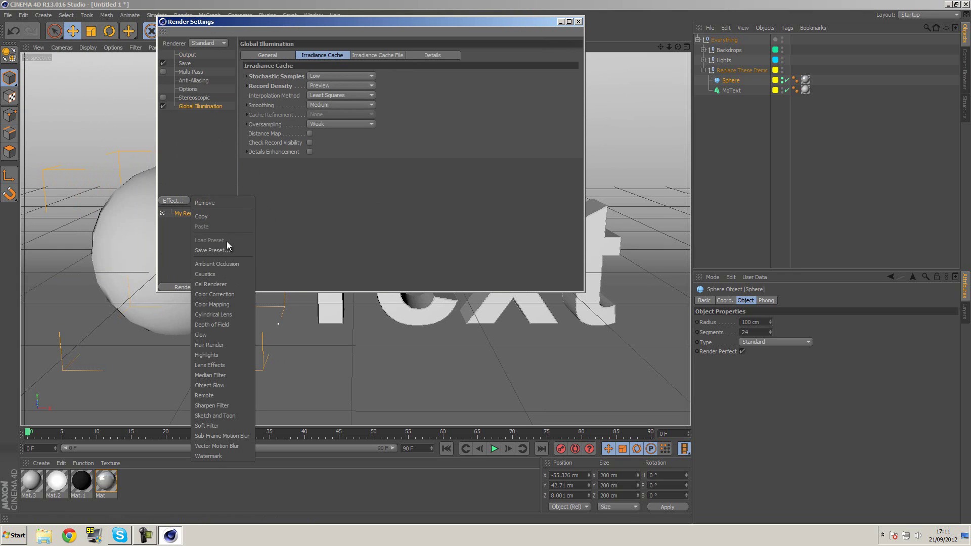
click(219, 263)
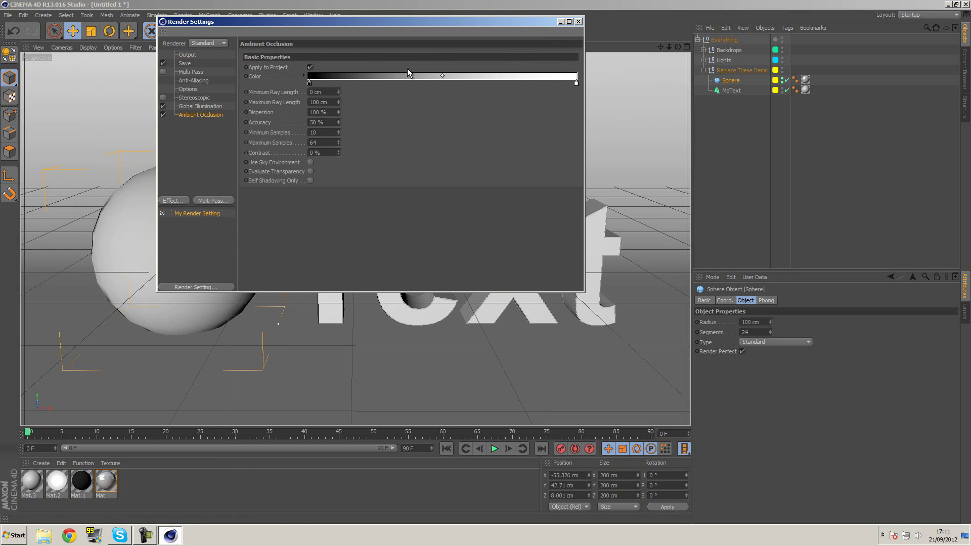
click(579, 22)
alt+middle_drag(372, 190, 368, 181)
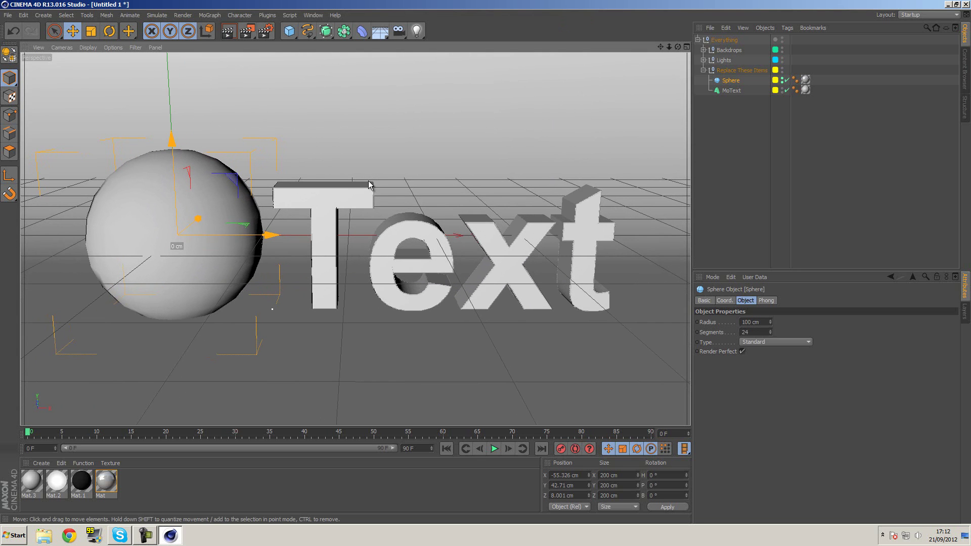
Render the scene to the Picture Viewer and reposition the viewer while the render progresses
click(247, 31)
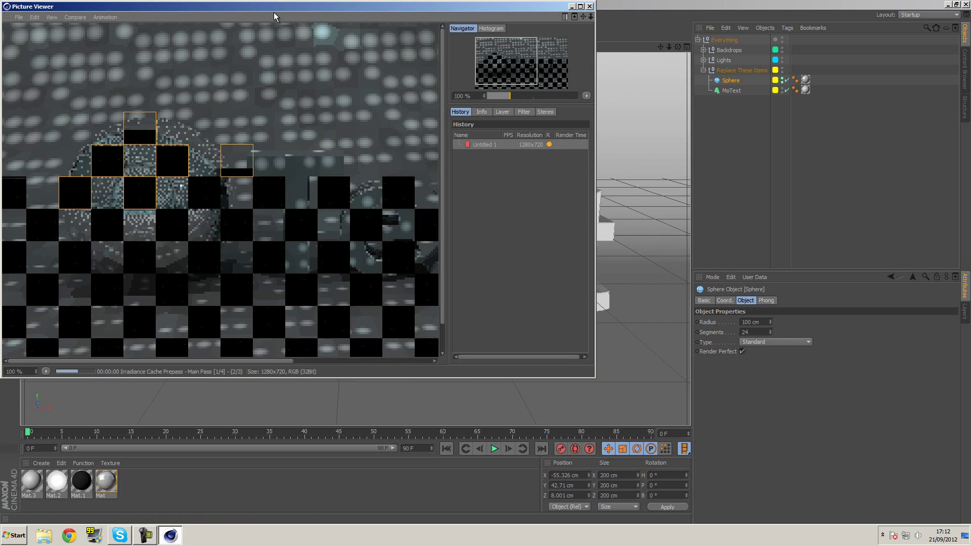
drag(274, 12, 319, 13)
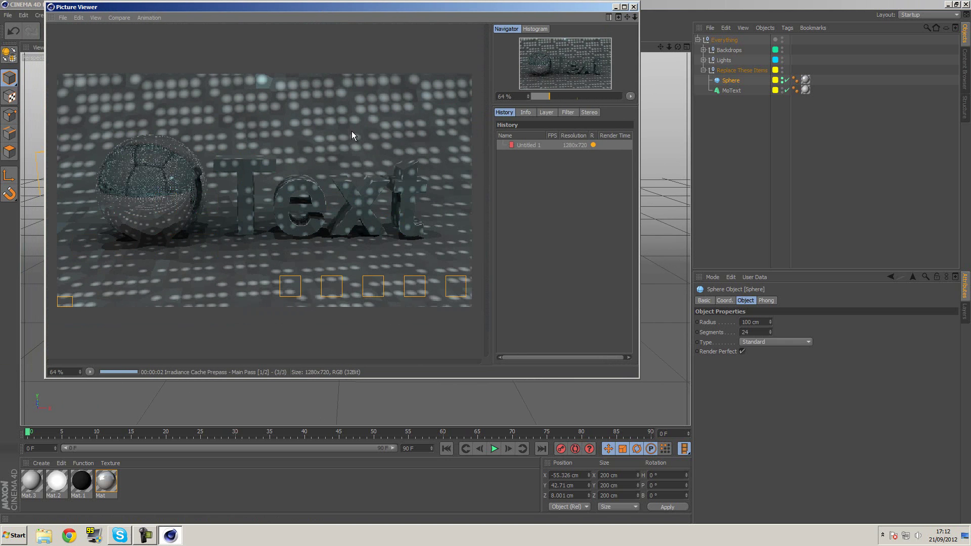
scroll(351, 131, down, 1)
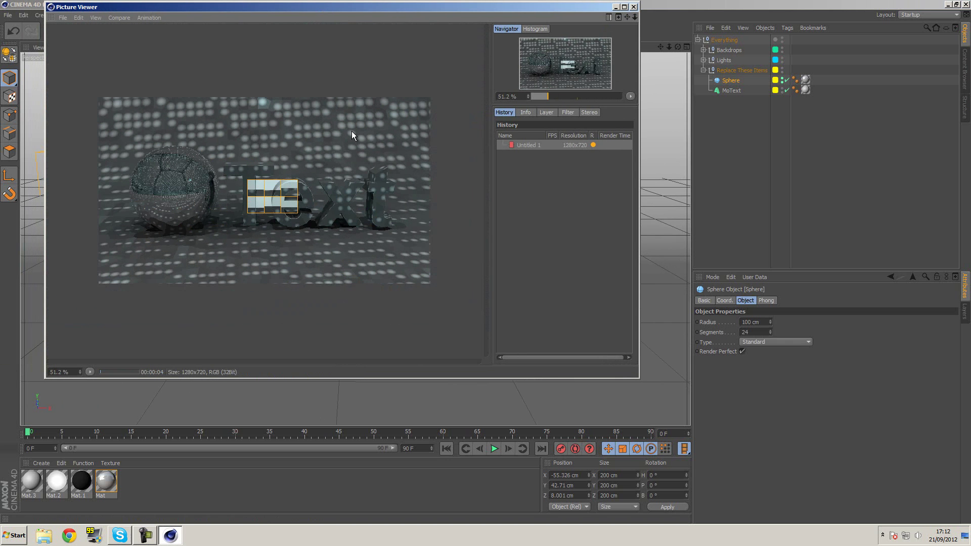
scroll(351, 132, up, 1)
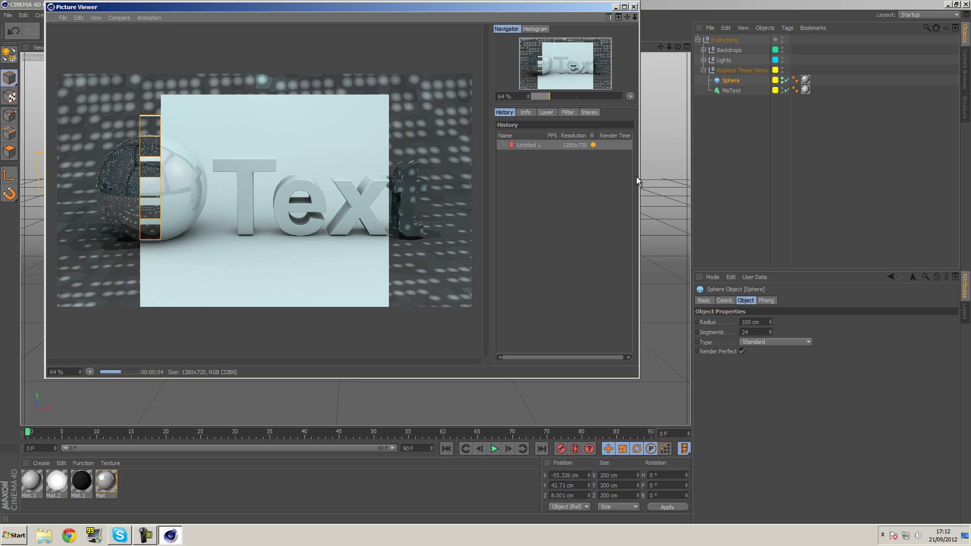
Widen and enlarge the Picture Viewer window while the 1280 x 720 render finishes
drag(639, 175, 902, 177)
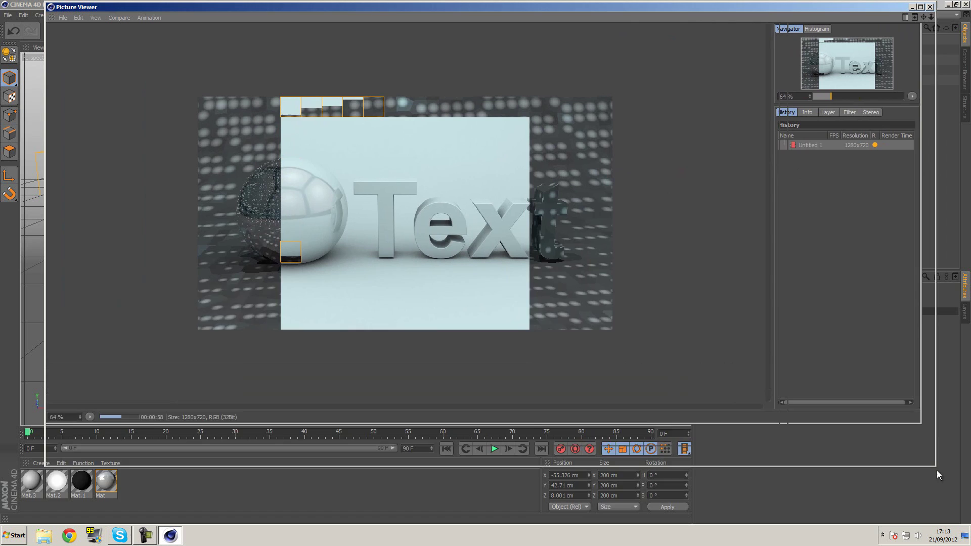
drag(937, 472, 951, 509)
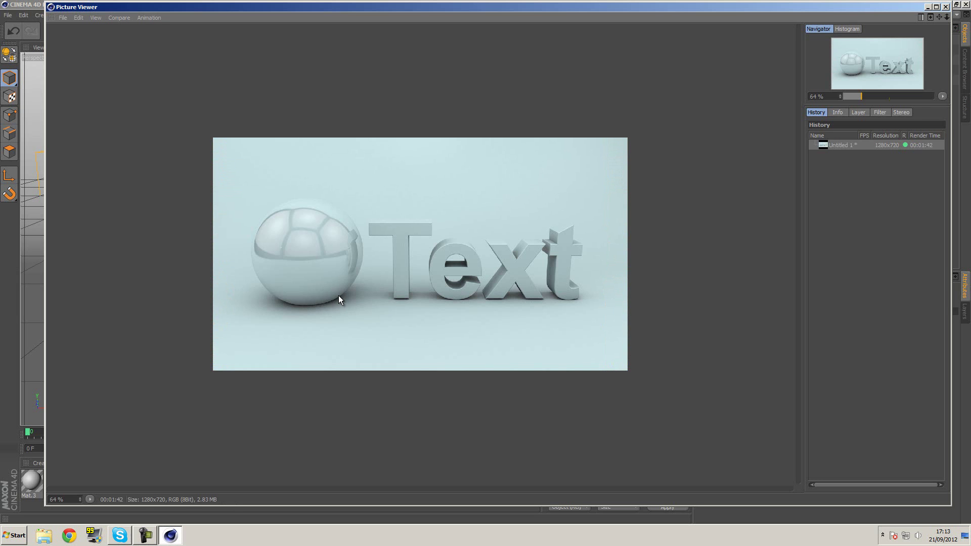
Zoom in and out on the finished render to inspect it, then close the Picture Viewer
scroll(371, 241, up, 1)
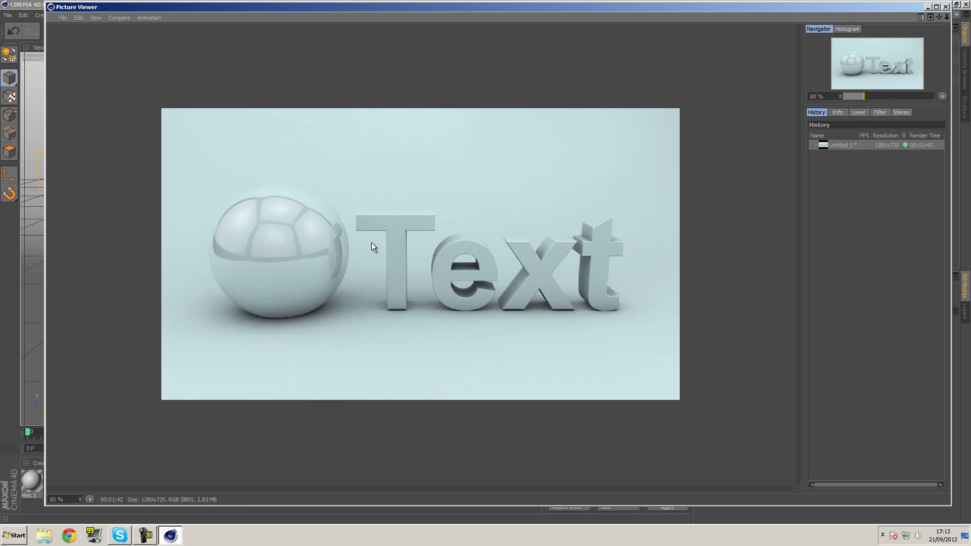
scroll(371, 245, up, 2)
scroll(371, 243, down, 1)
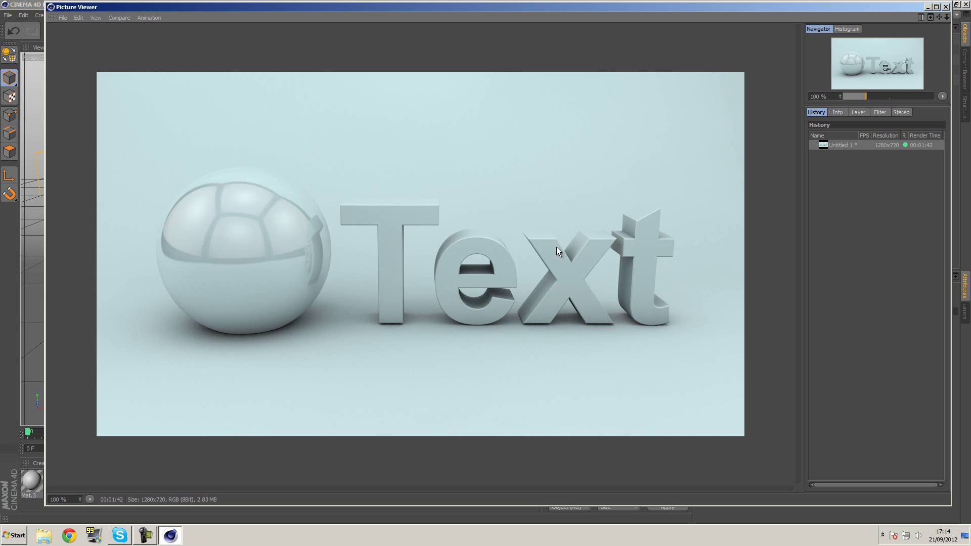
click(946, 7)
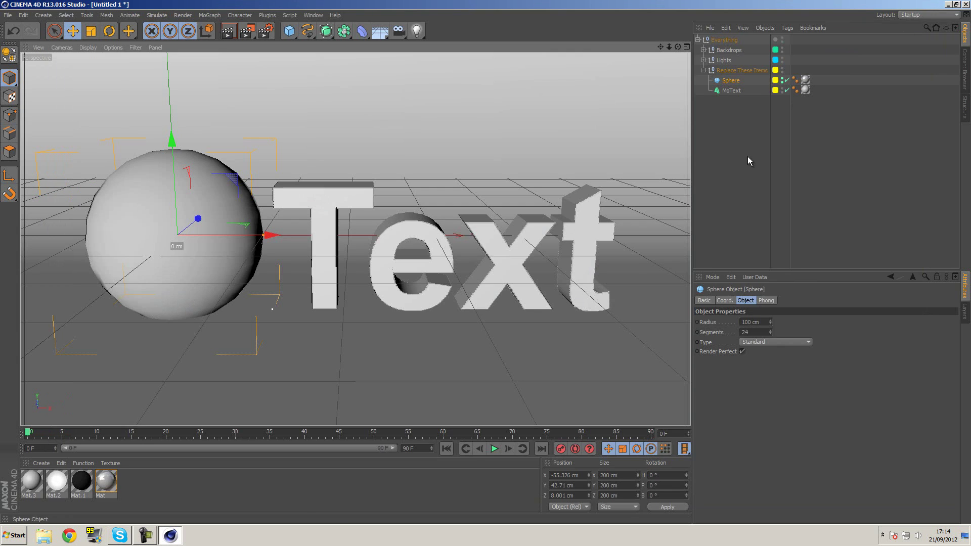
Expand the Lights null and select Light Top to show its properties
click(703, 59)
click(729, 71)
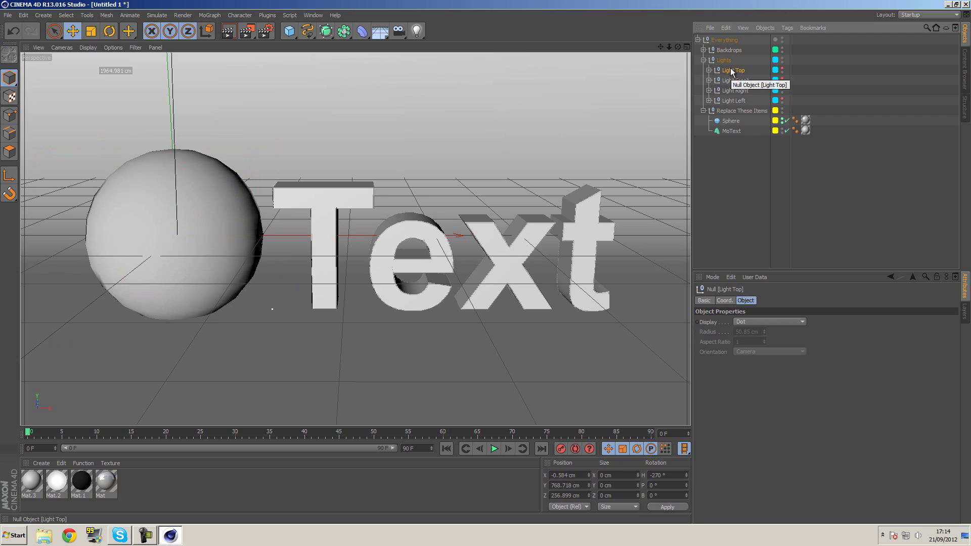